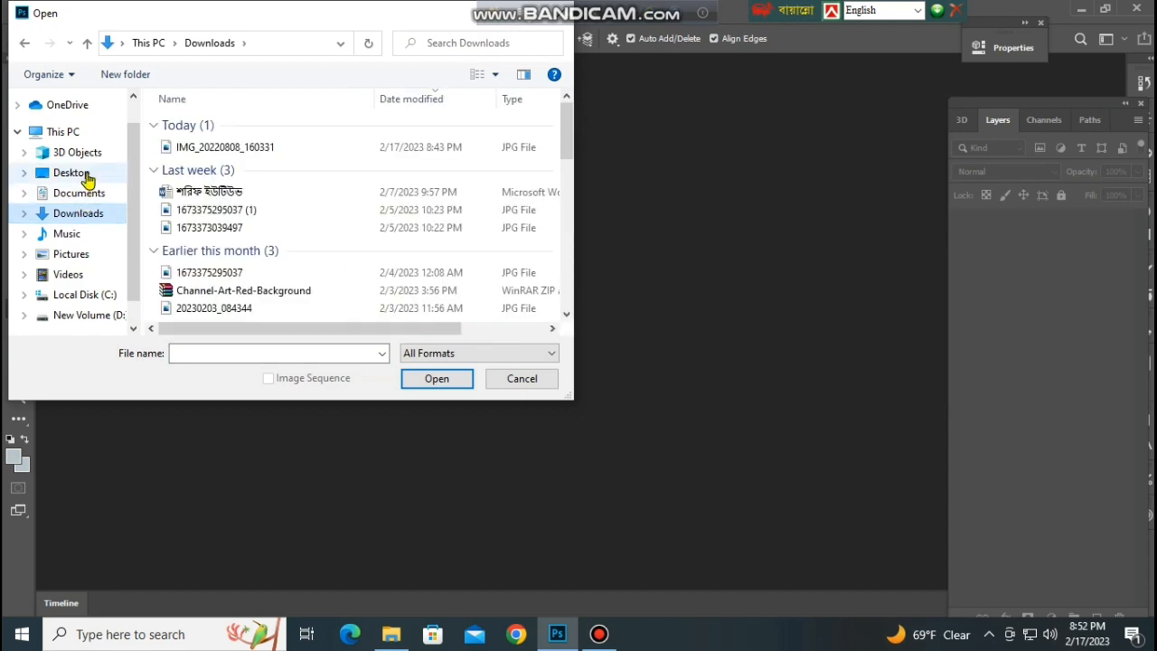
Open the photo IMG_20220808_160331 from Downloads and unlock its Background layer.
left_click(244, 152)
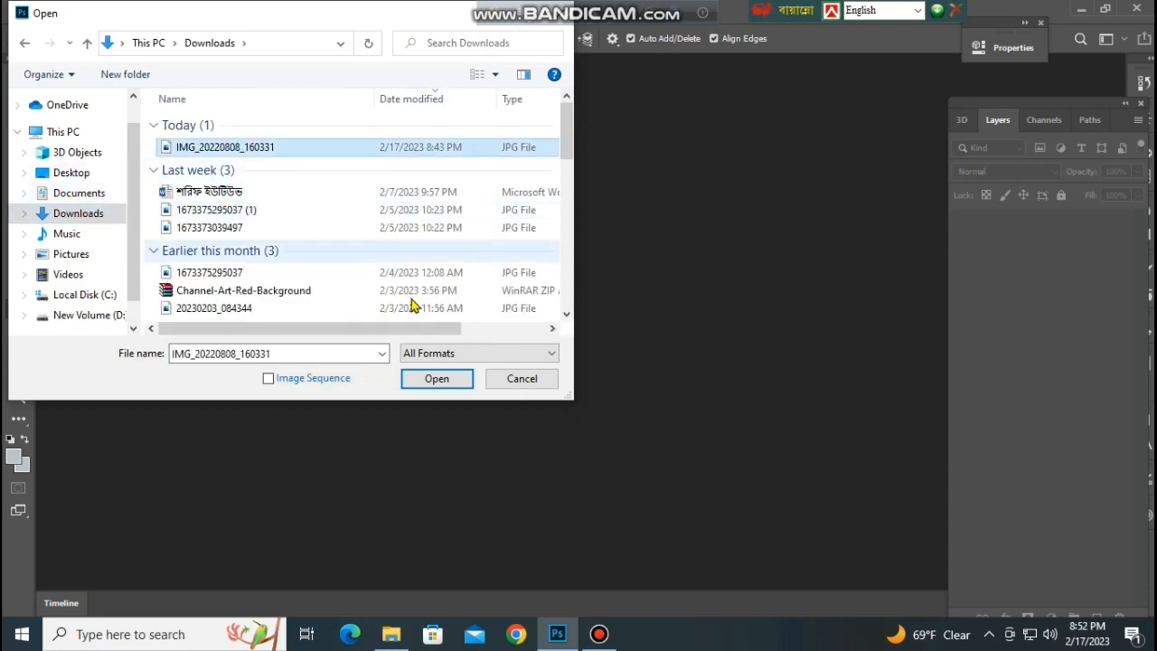
left_click(435, 382)
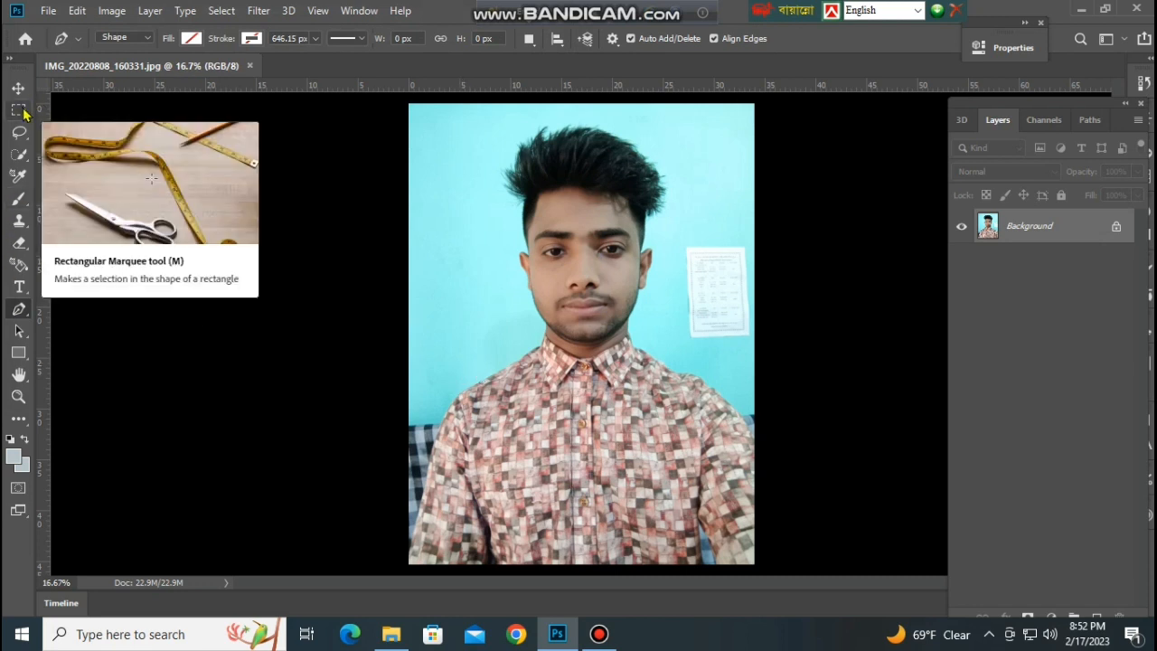
left_click(570, 246)
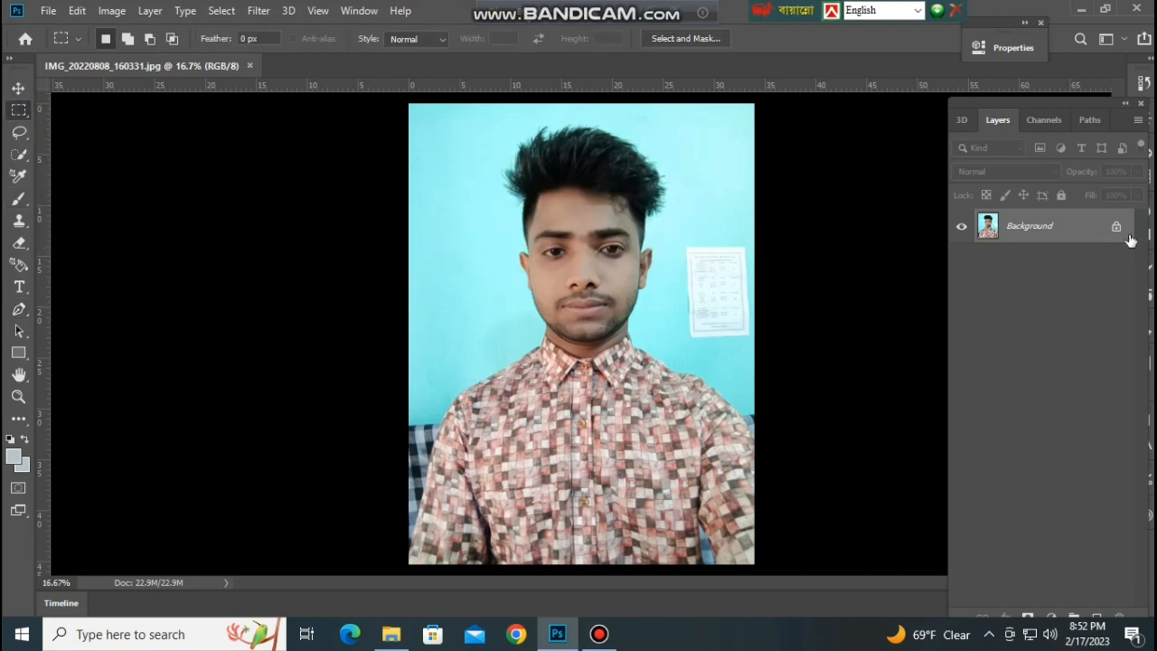
left_click(1116, 230)
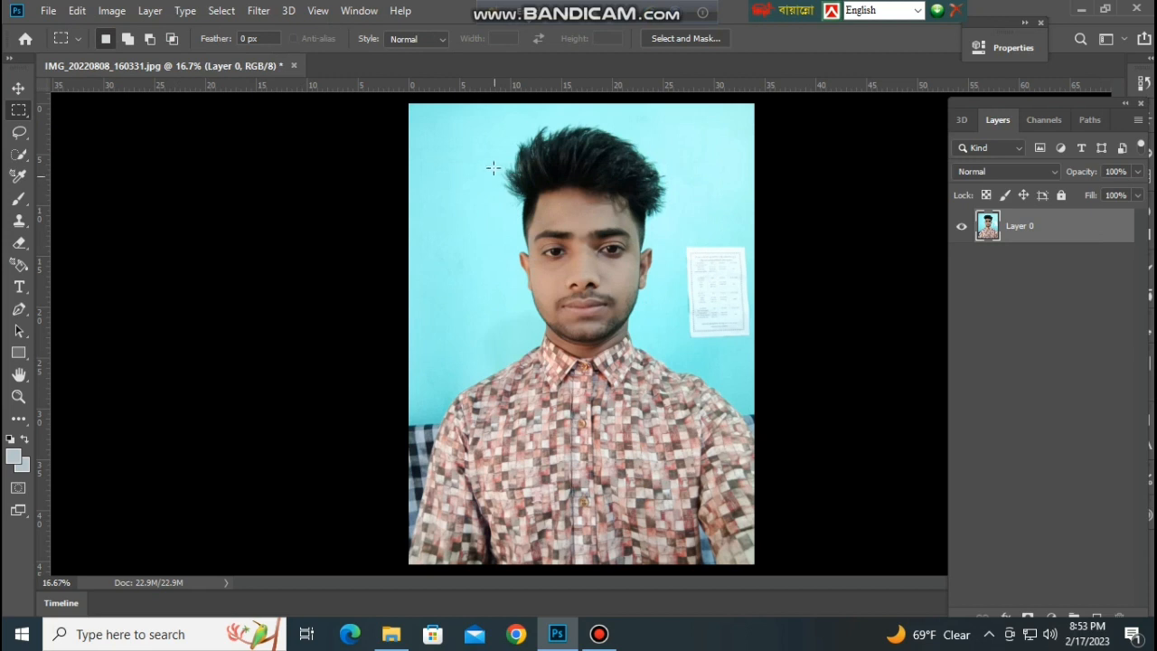
Cut a rectangular head-and-shoulders area out of the photo and paste it into a new white 1854 x 2454 px document.
left_click_drag(449, 110, 713, 449)
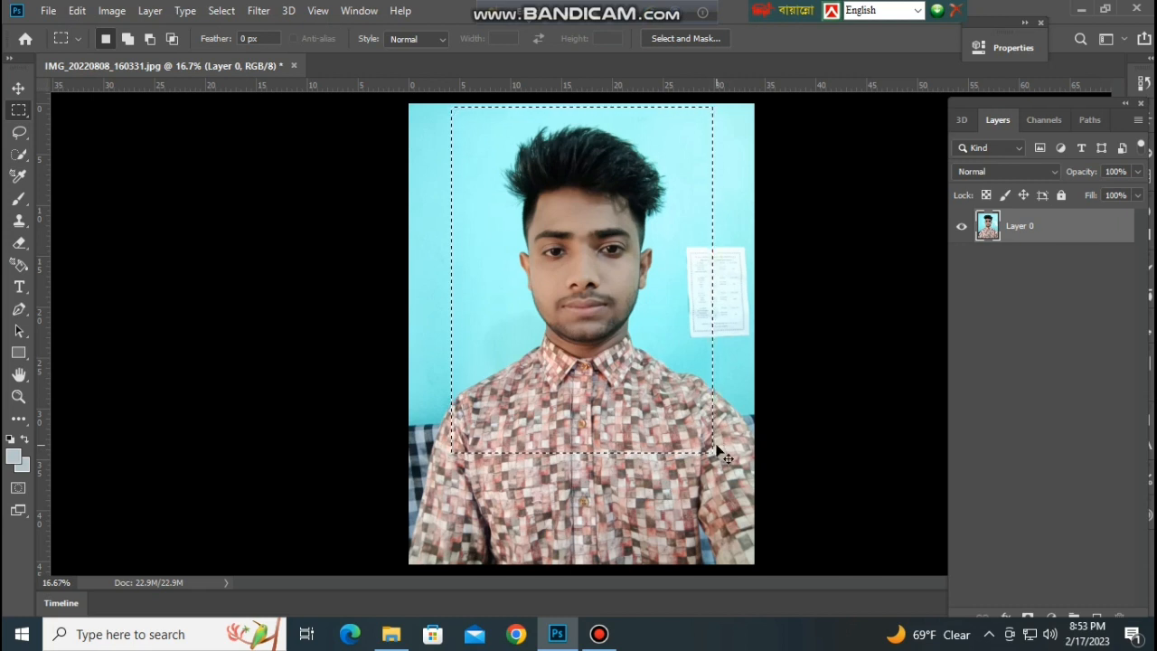
key("Delete")
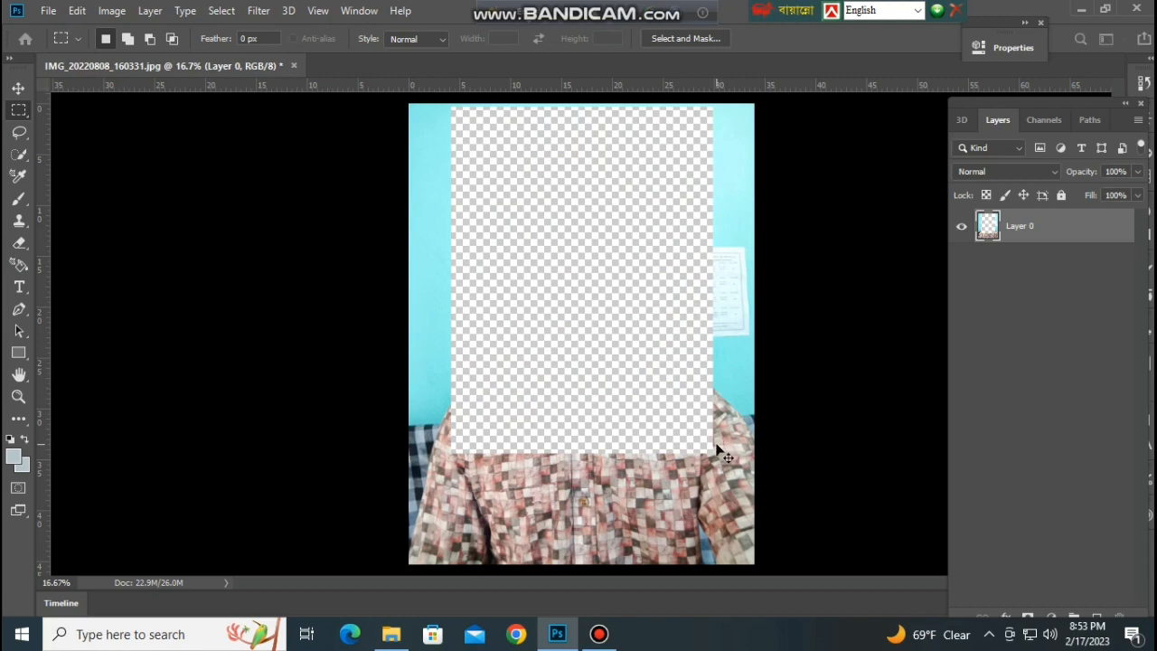
key("ctrl+n")
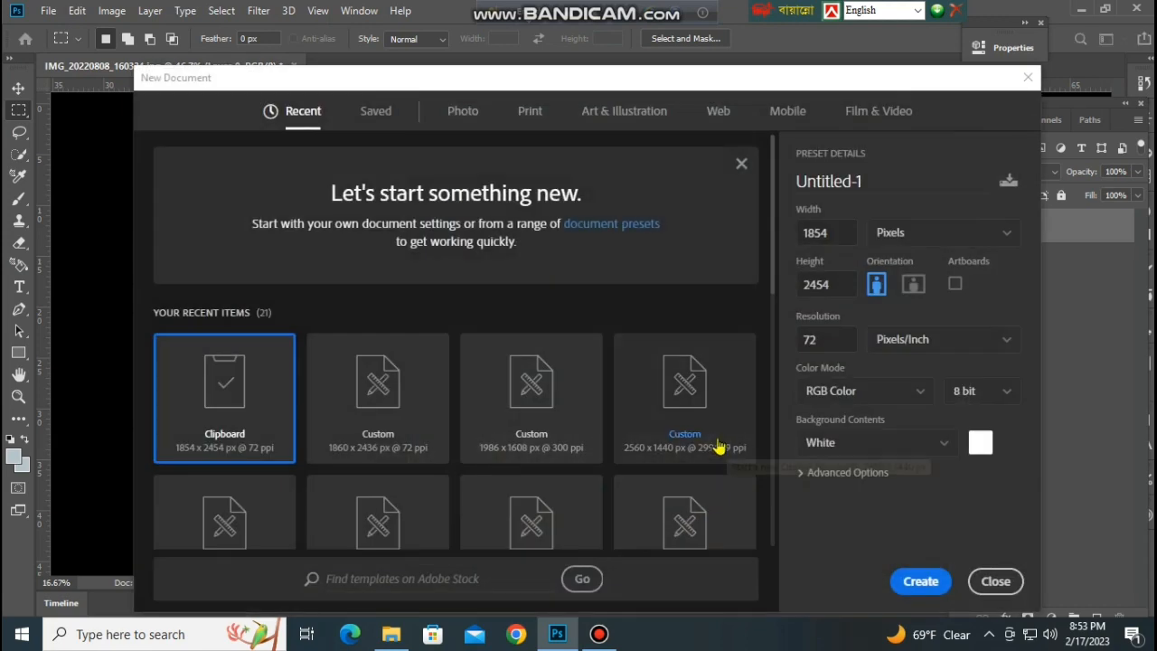
key("Return")
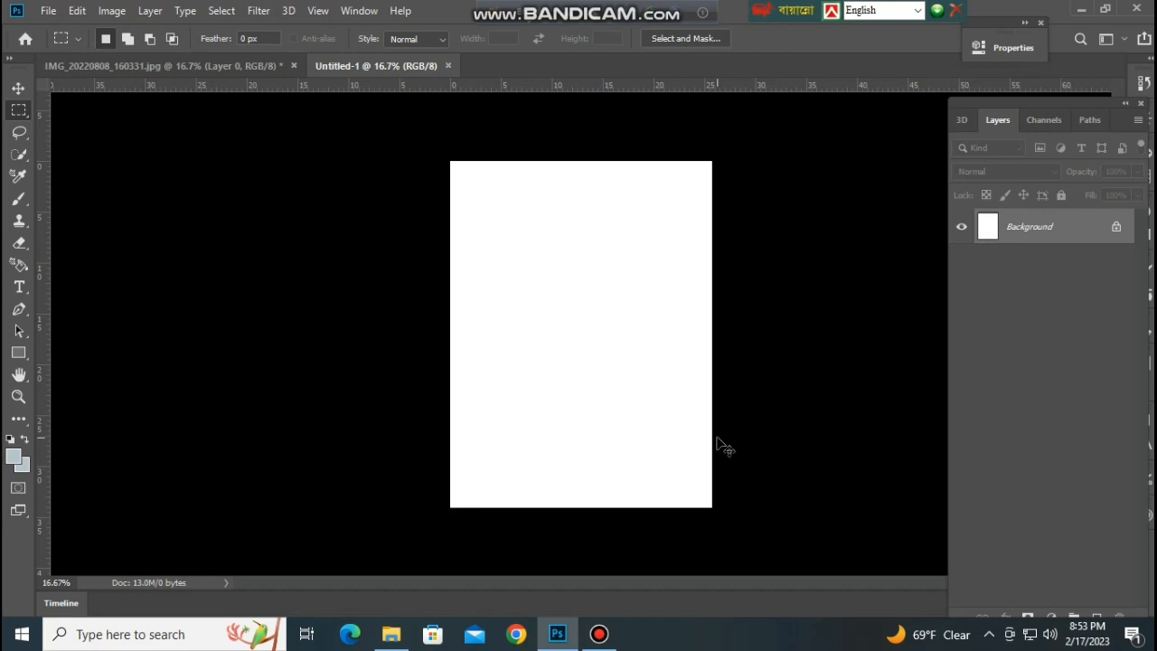
key("ctrl+v")
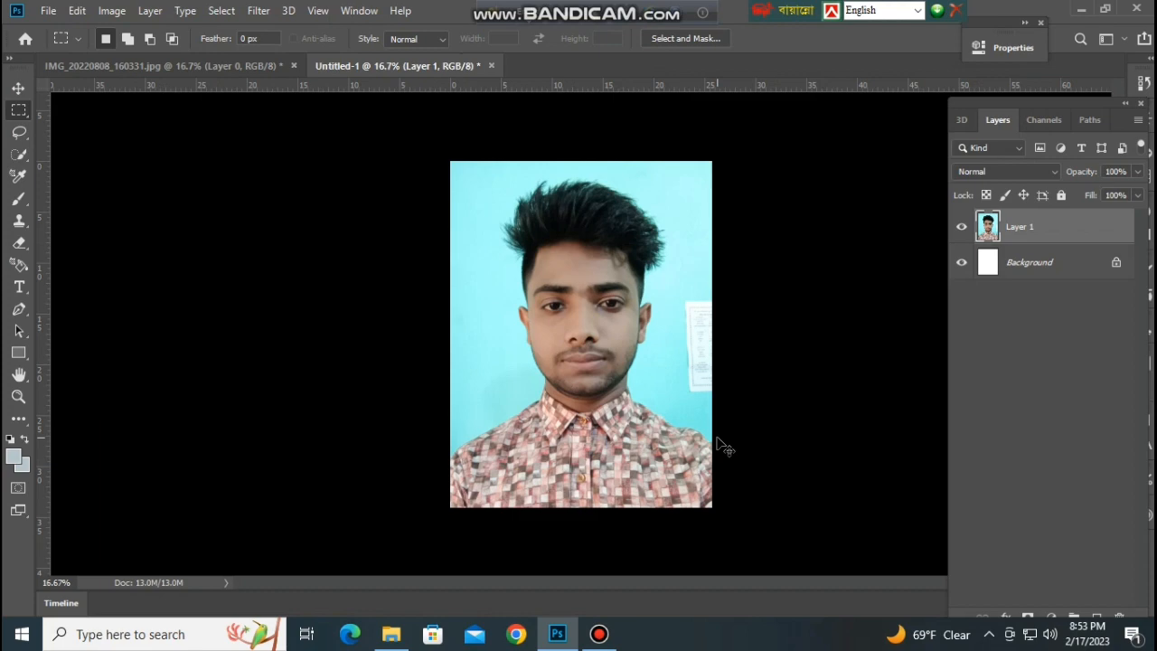
Trace the man's outline with the Pen tool from the right image edge along shoulder, collar, neck, ears and hair to the opposite shoulder.
key("ctrl+plus")
key("ctrl+plus")
key("ctrl+plus")
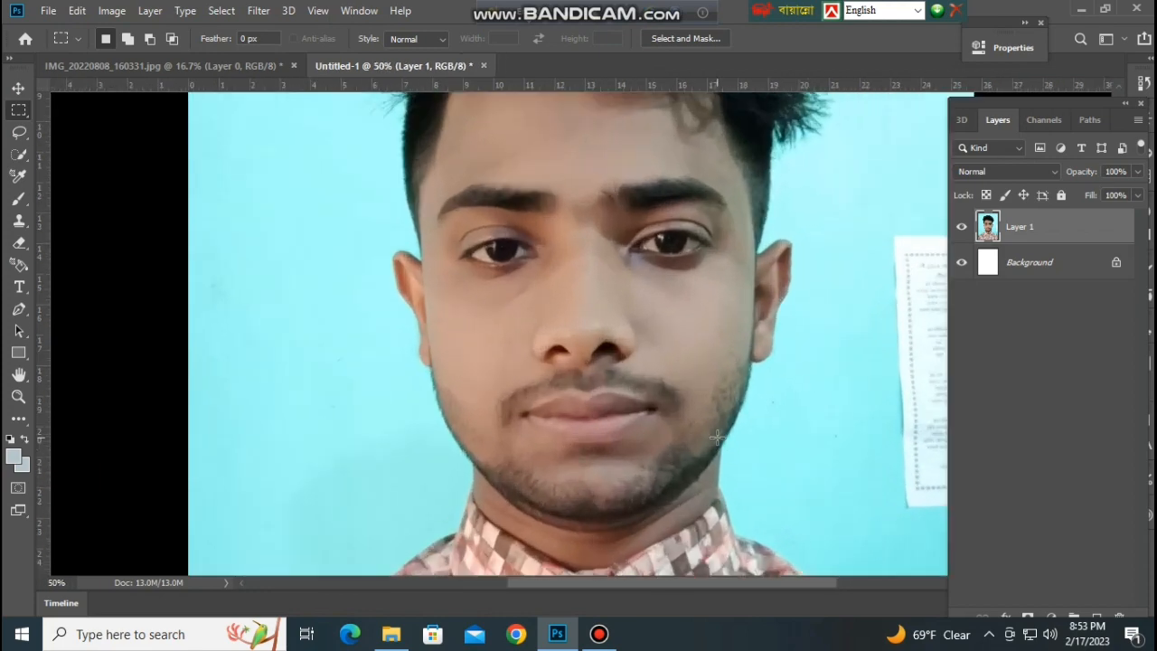
left_click_drag(717, 413, 433, 225)
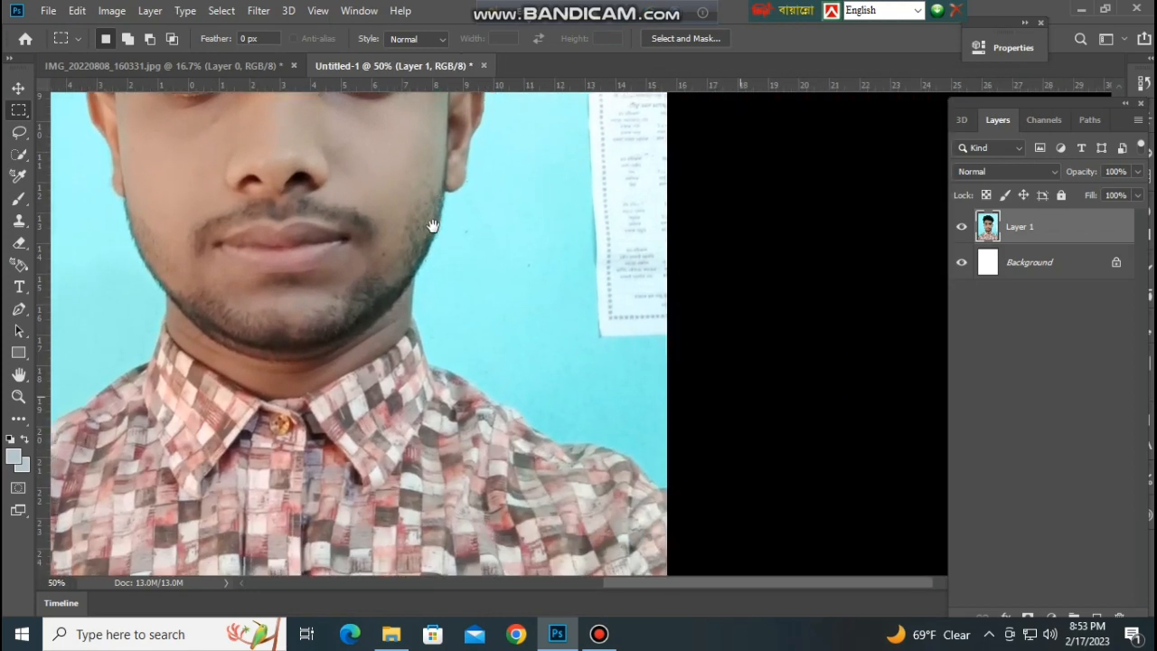
left_click(19, 312)
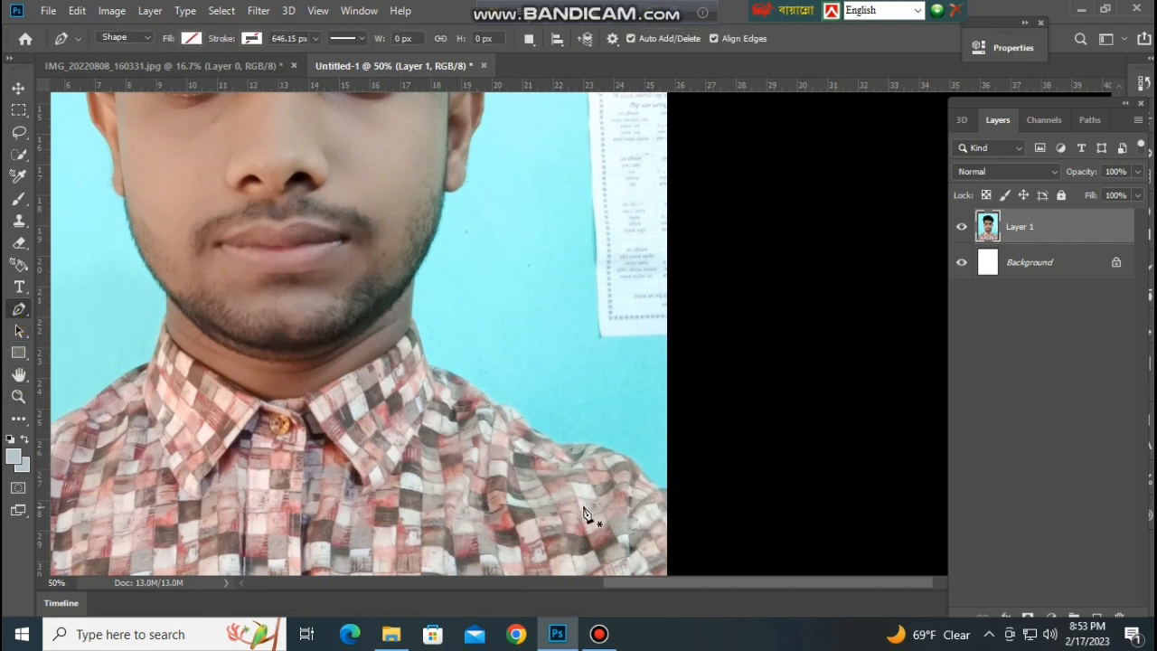
left_click(666, 508)
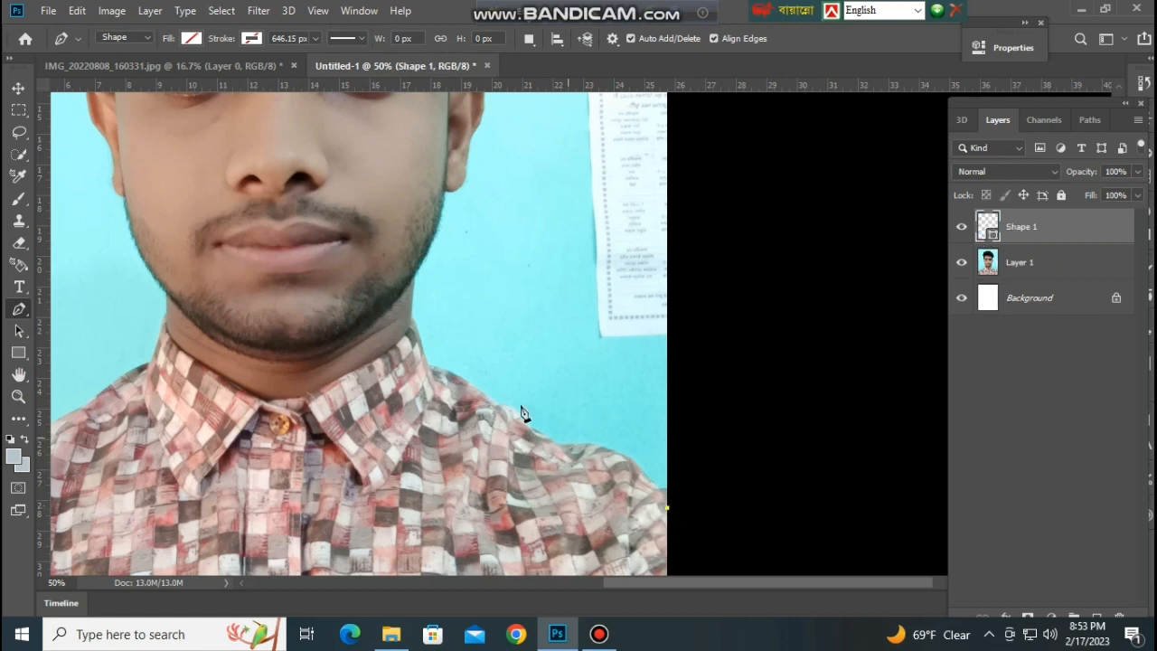
left_click(432, 374)
key("ctrl+plus")
key("ctrl+plus")
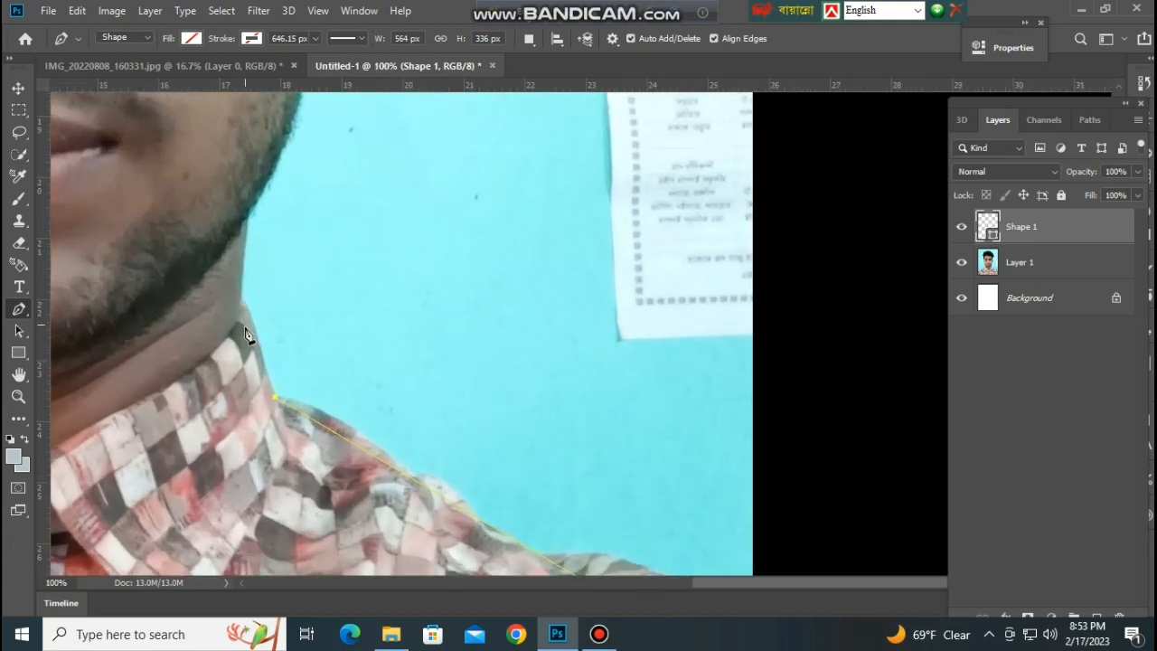
scroll(247, 326, "up", 3)
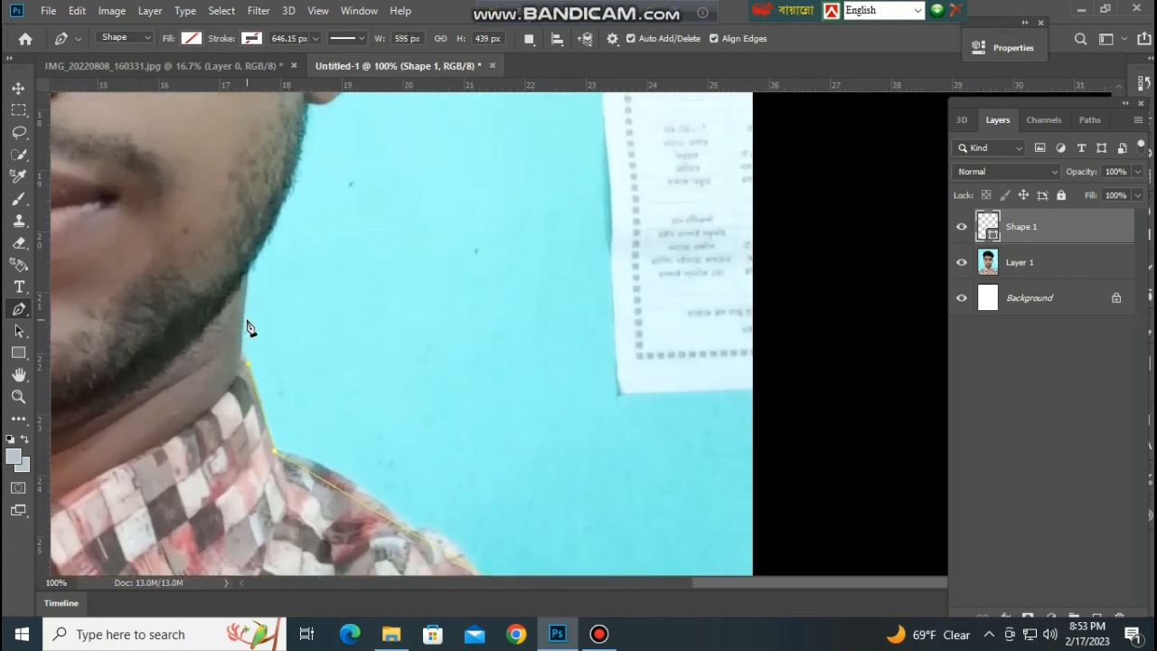
key("ctrl+plus")
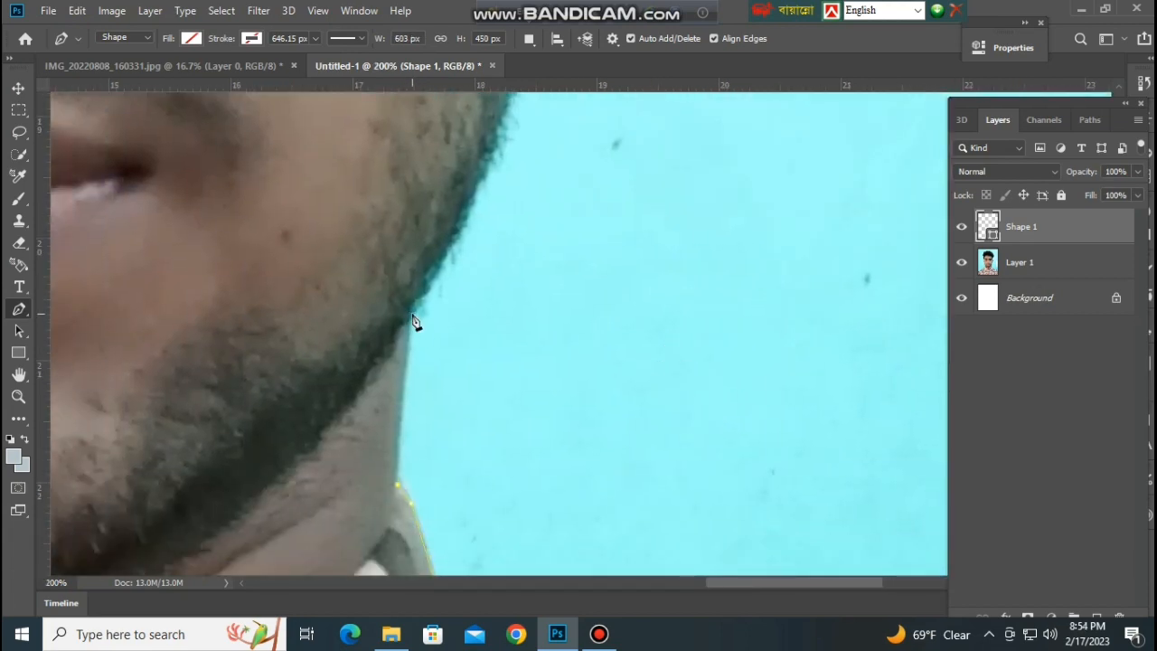
key("ctrl+minus")
key("ctrl+minus")
key("ctrl+minus")
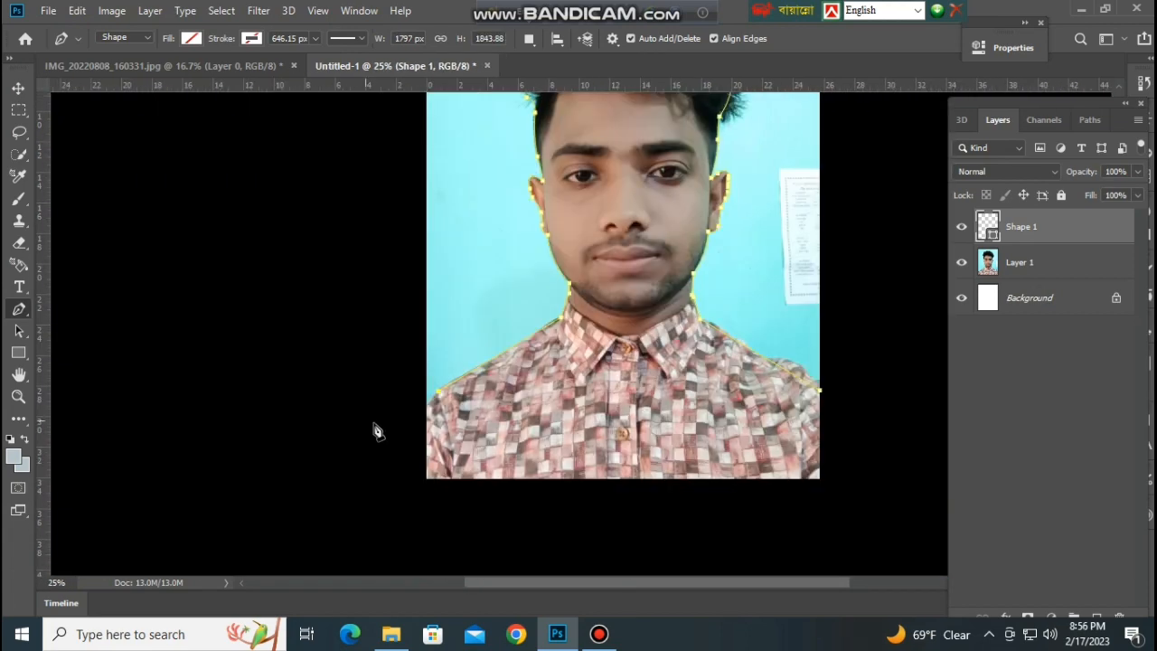
Close the pen path with a wide loop outside the canvas and turn it into a selection on Layer 1.
left_click(327, 369)
key("ctrl+minus")
key("ctrl+minus")
left_click(377, 283)
left_click(412, 188)
left_click(525, 153)
left_click(703, 170)
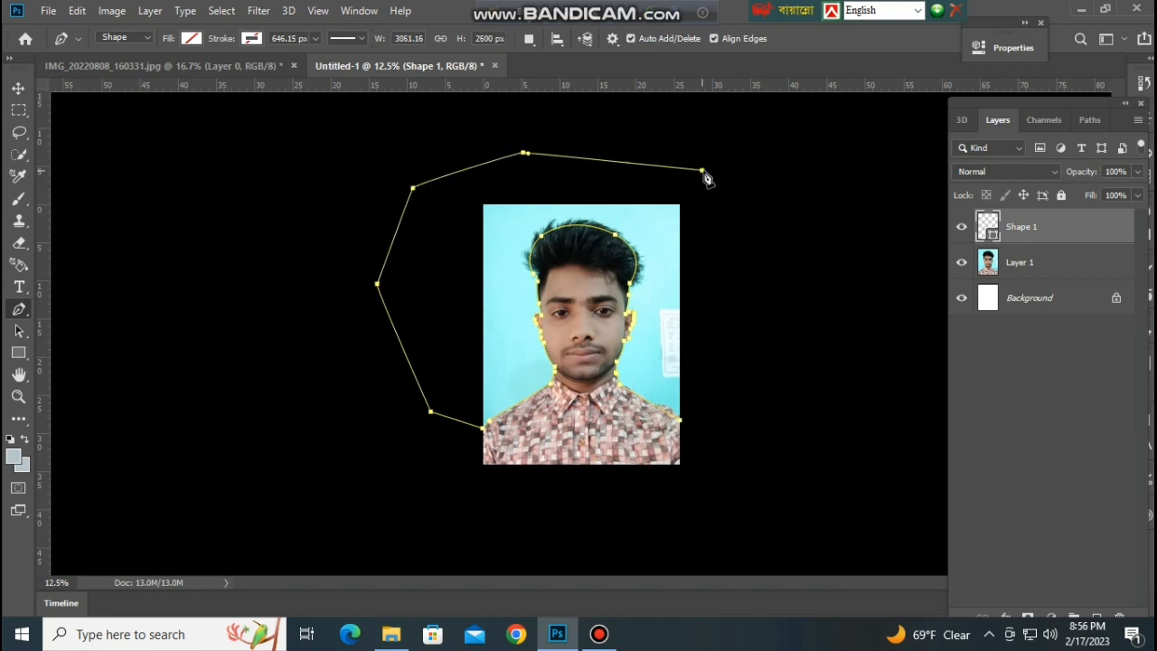
left_click_drag(780, 215, 781, 243)
left_click_drag(769, 344, 770, 356)
left_click(757, 387)
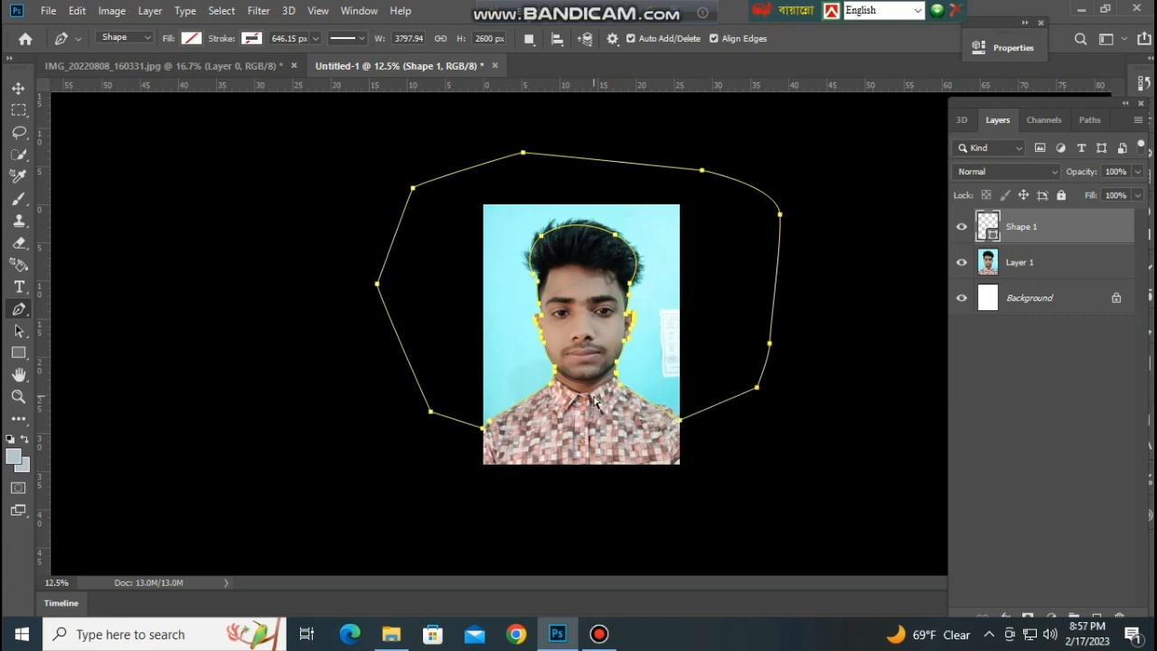
key("ctrl+Return")
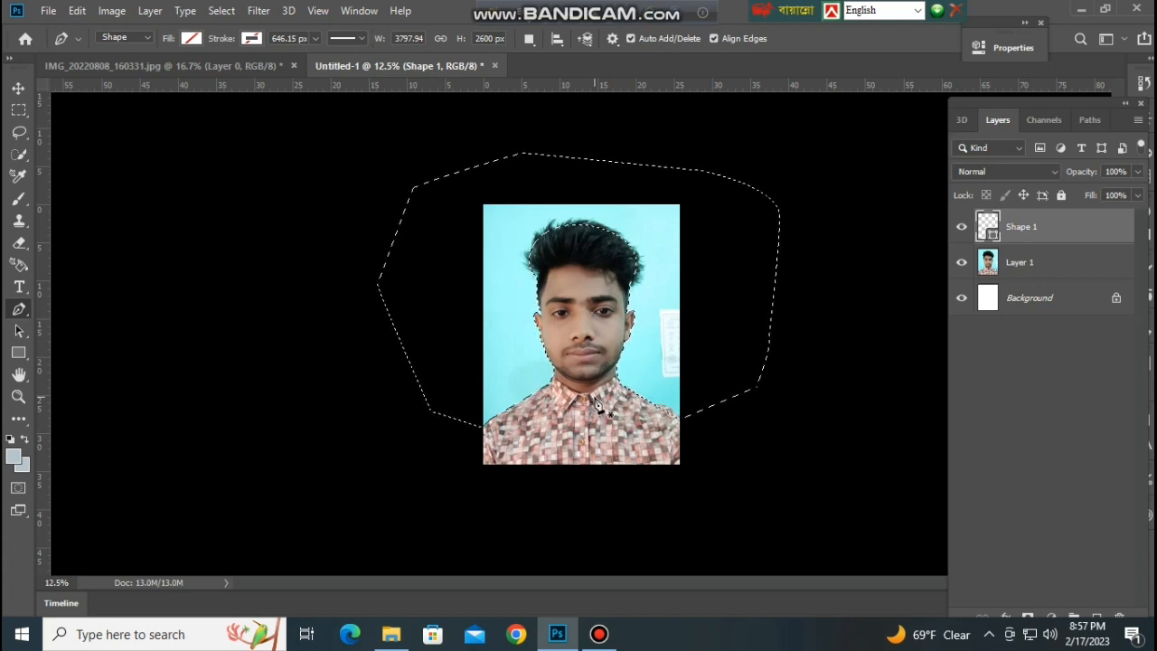
left_click(1029, 264)
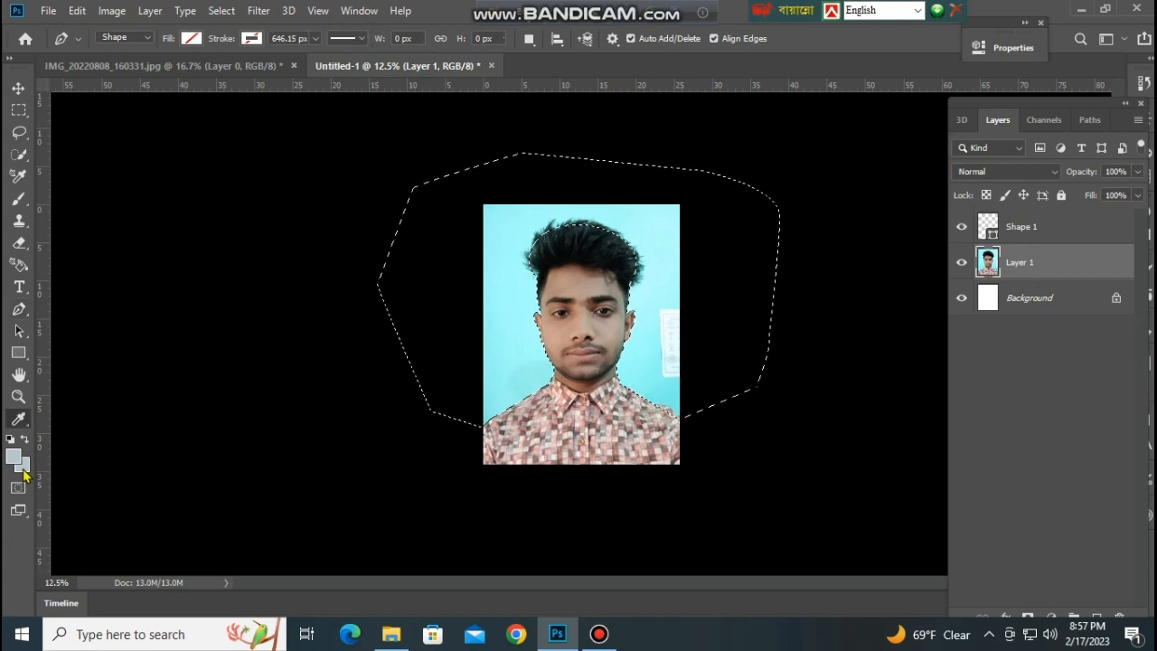
Set the background colour to bright cyan (#01ffff).
left_click(23, 467)
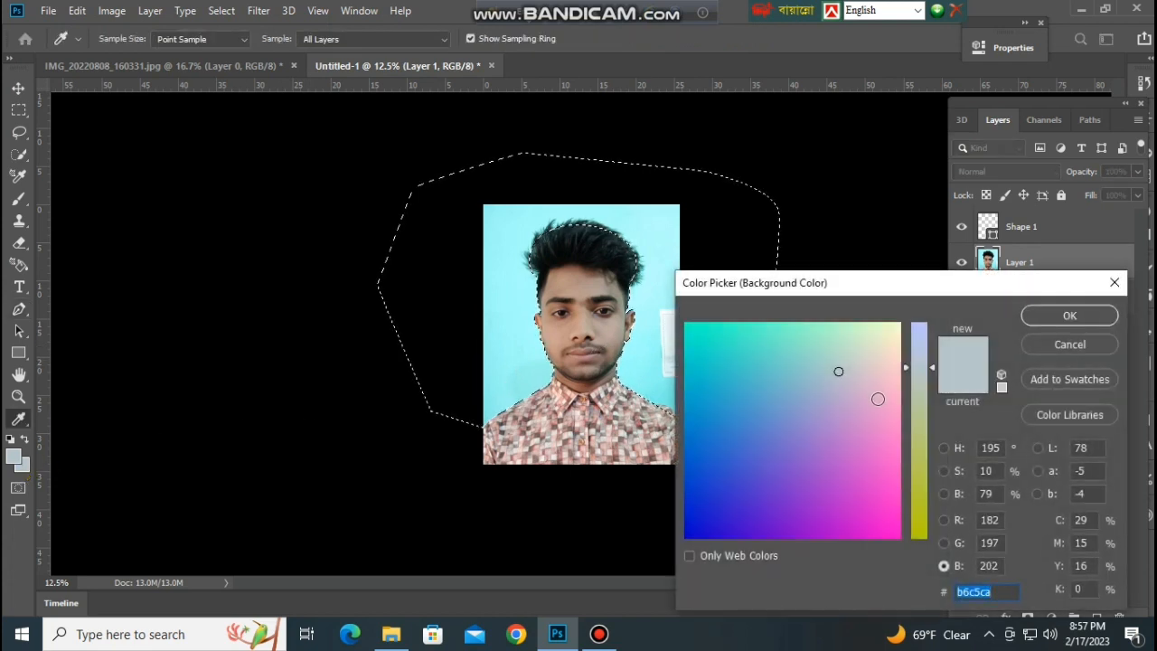
left_click(734, 491)
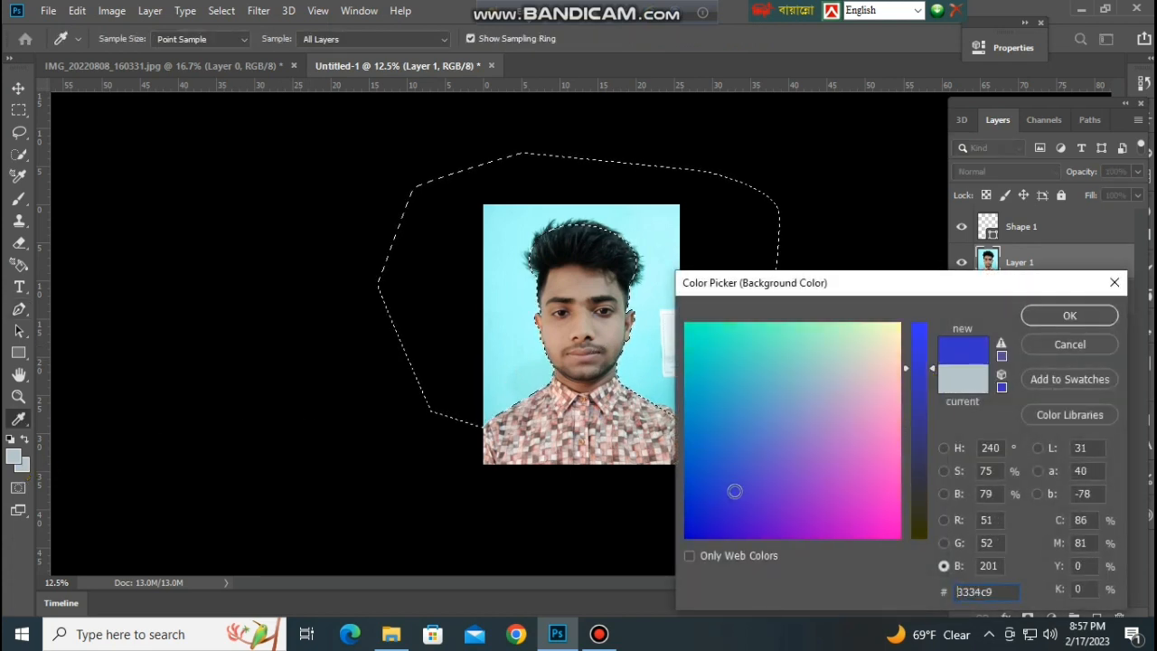
left_click_drag(931, 388, 930, 332)
left_click(713, 334)
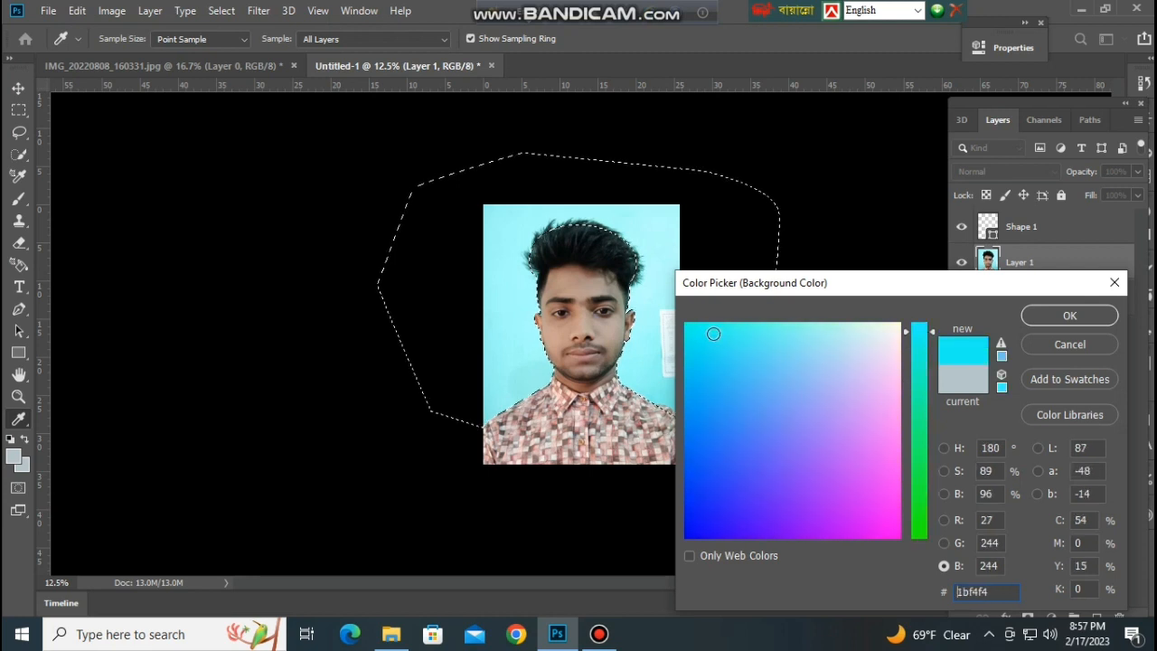
left_click_drag(912, 373, 917, 323)
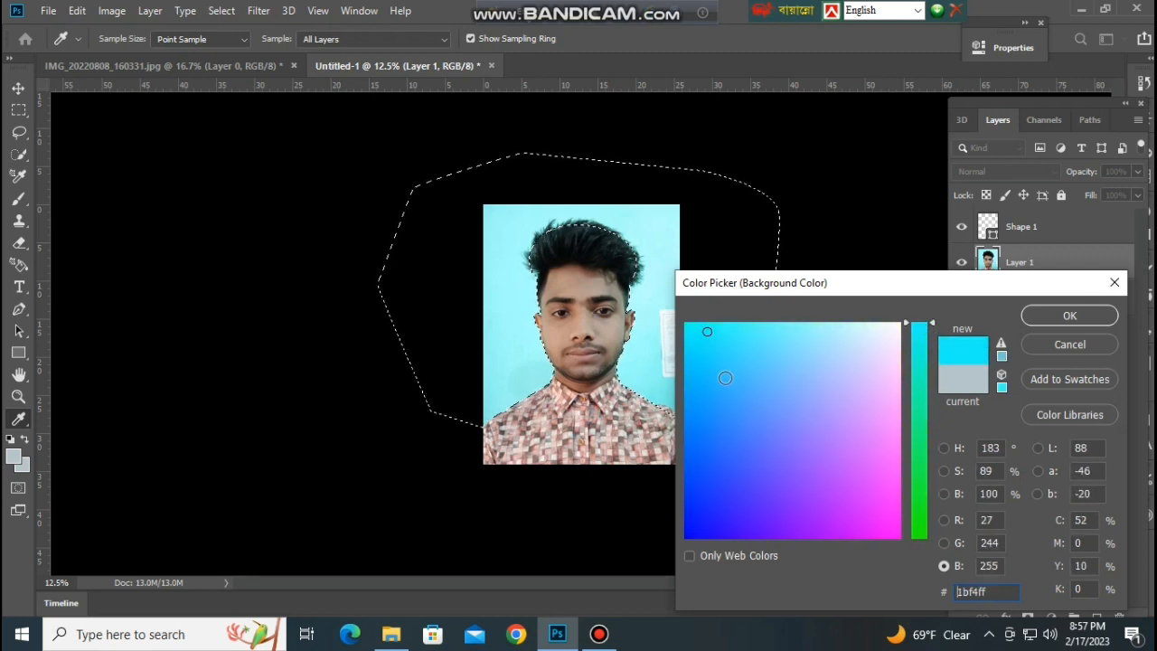
left_click(725, 377)
left_click(758, 359)
left_click(695, 370)
left_click(707, 461)
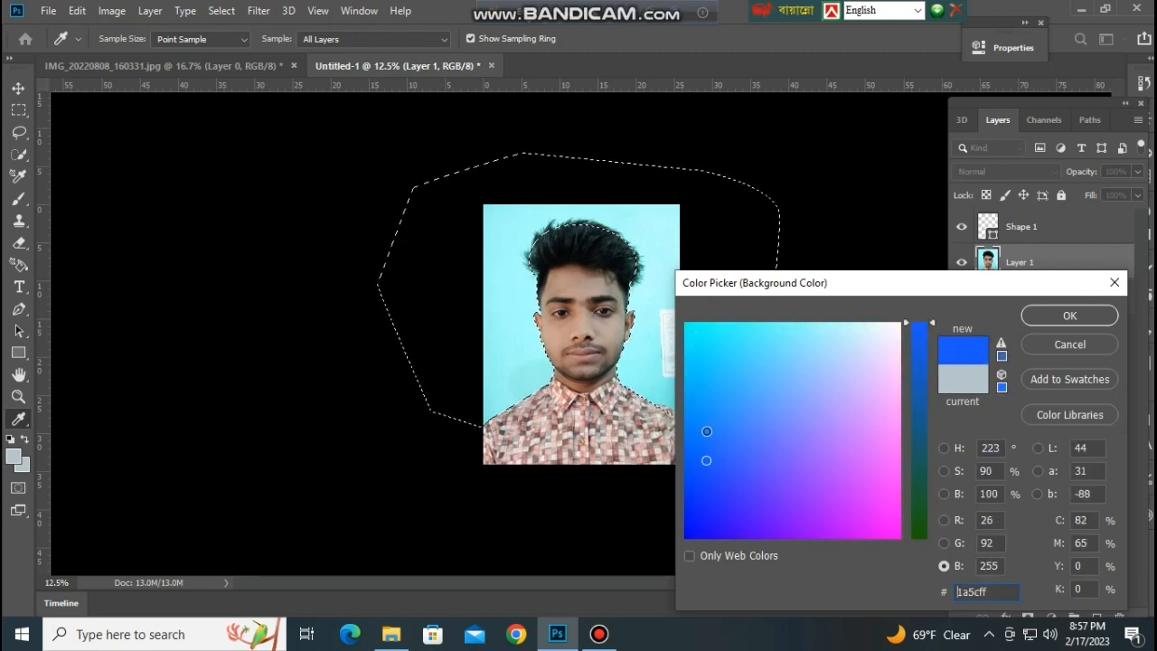
left_click_drag(707, 431, 685, 322)
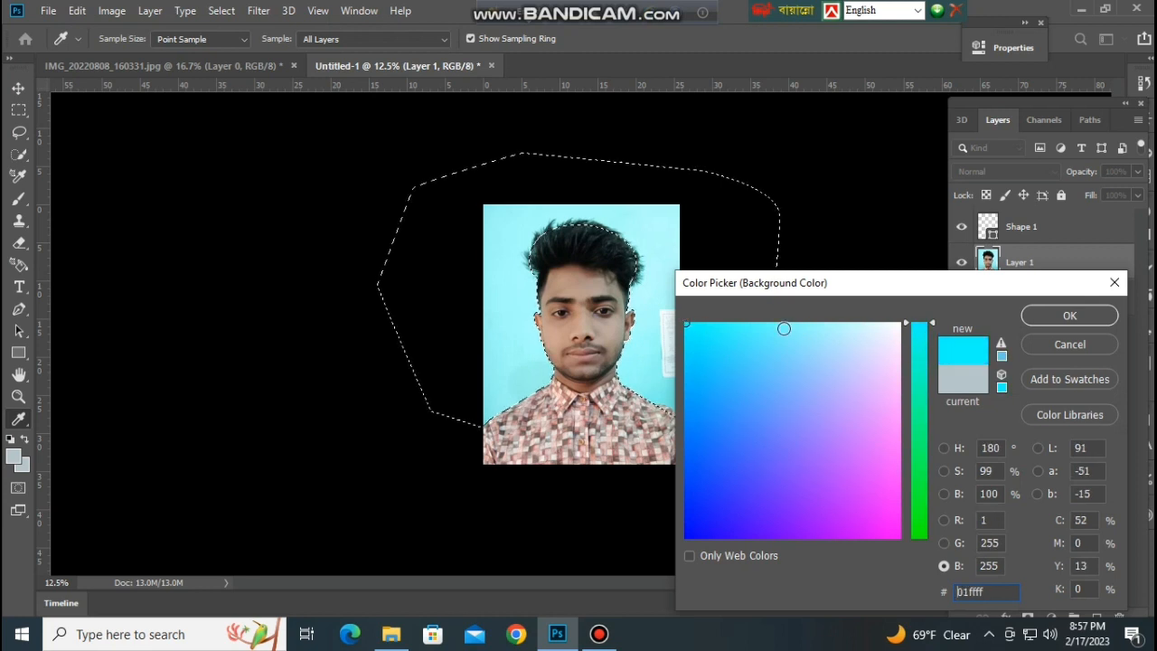
left_click(1070, 315)
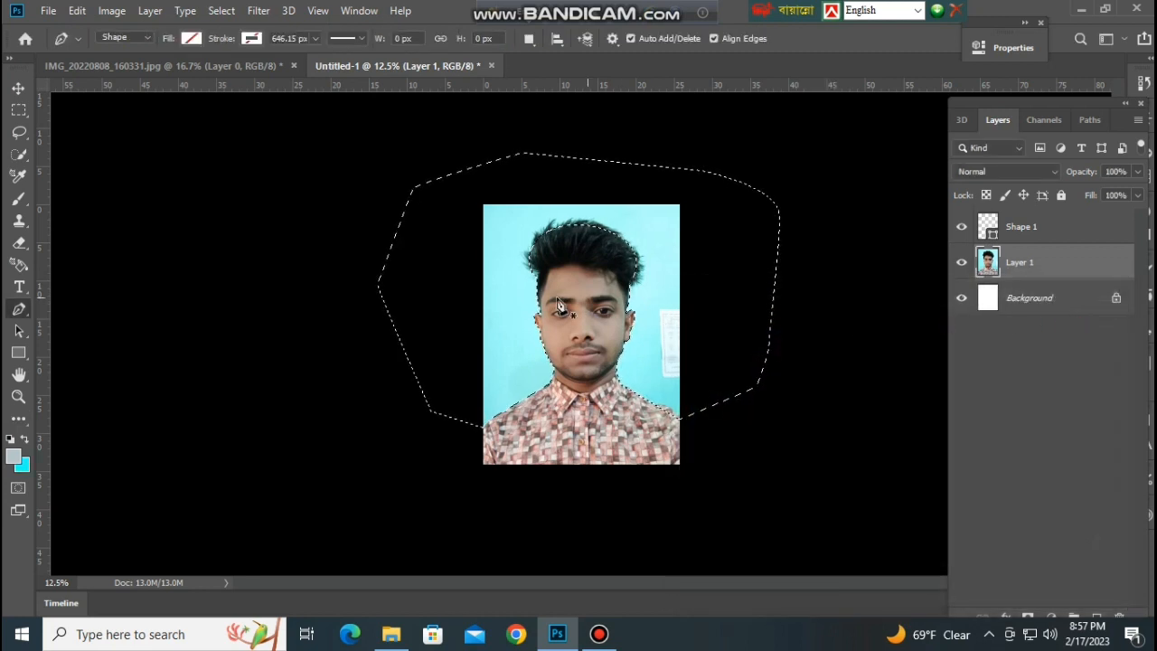
Set the background colour to blue #2471ff and fill the selected area around the man on Layer 1 with it.
left_click(25, 465)
left_click_drag(689, 422, 716, 442)
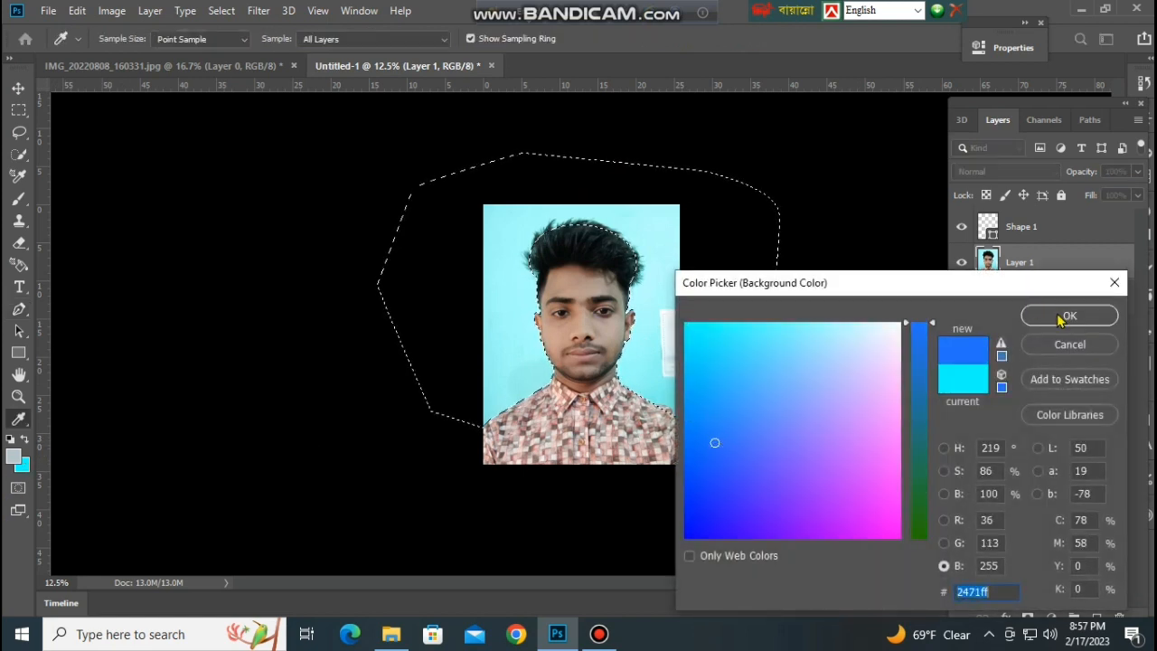
left_click(1063, 314)
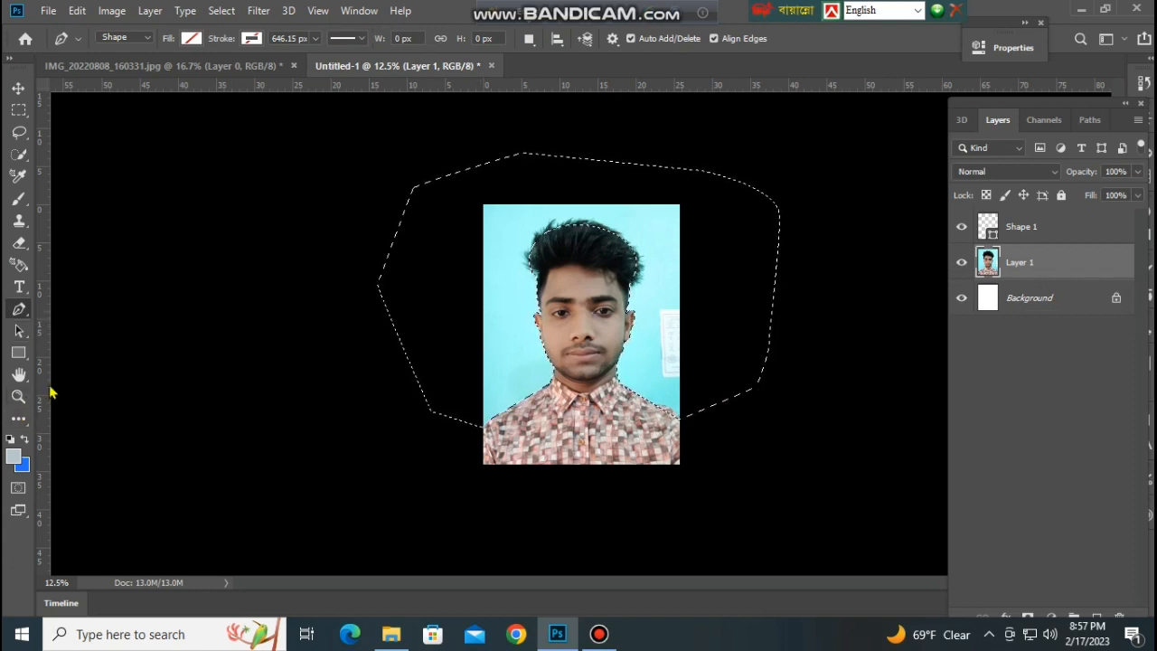
key("ctrl+BackSpace")
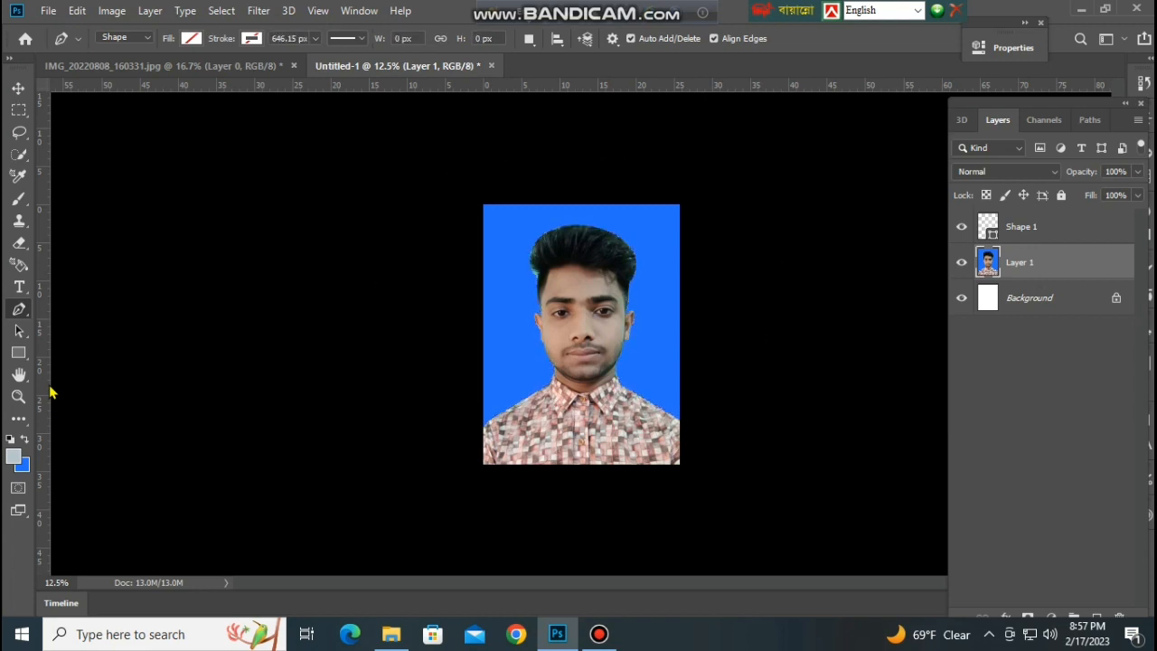
Start a pen path at the hair edge above the ear on the image's left side and trace upward inside the cyan-tinted hair.
key("ctrl+plus")
key("ctrl+plus")
key("ctrl+plus")
key("ctrl+plus")
key("ctrl+plus")
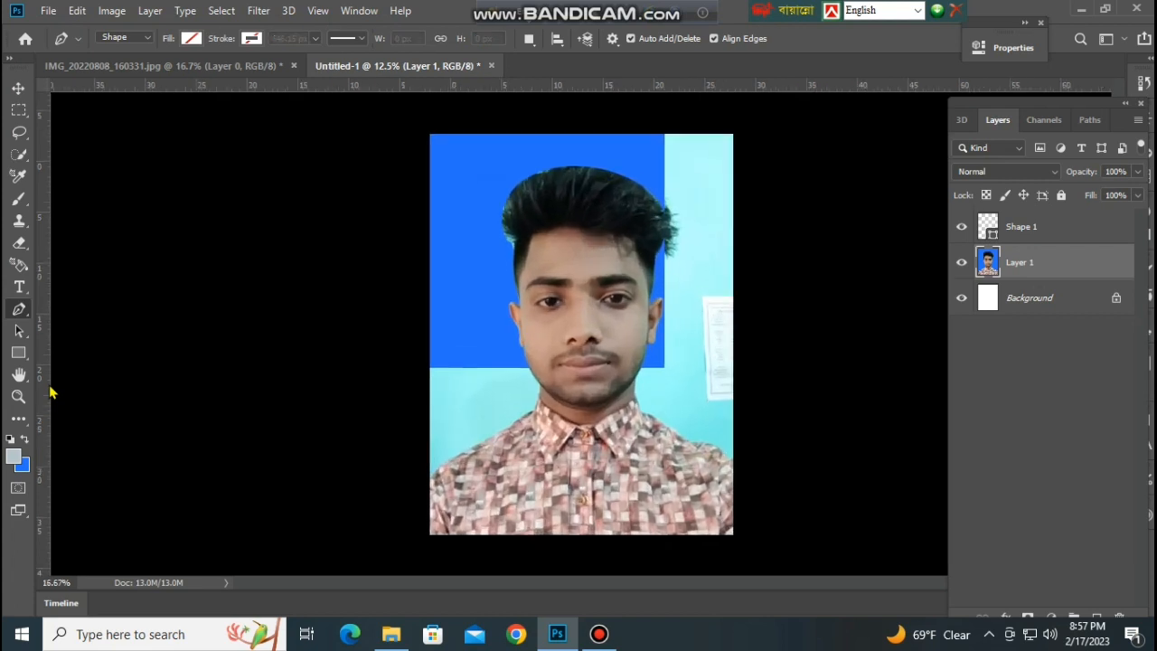
scroll(50, 391, "up", 5)
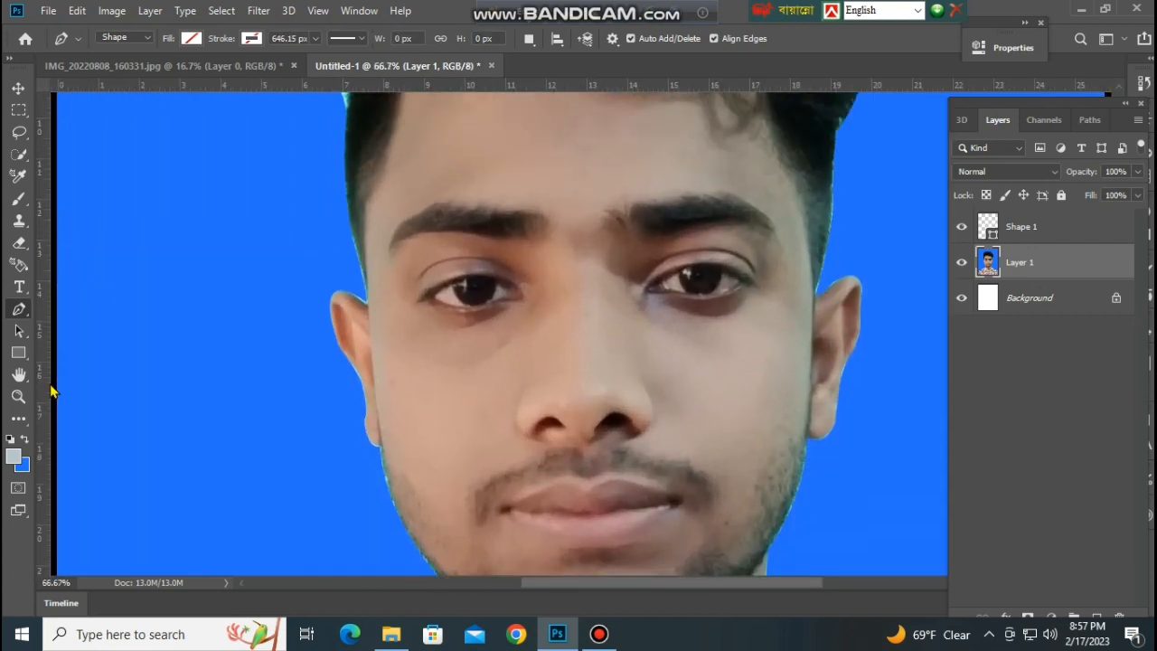
scroll(50, 390, "up", 2)
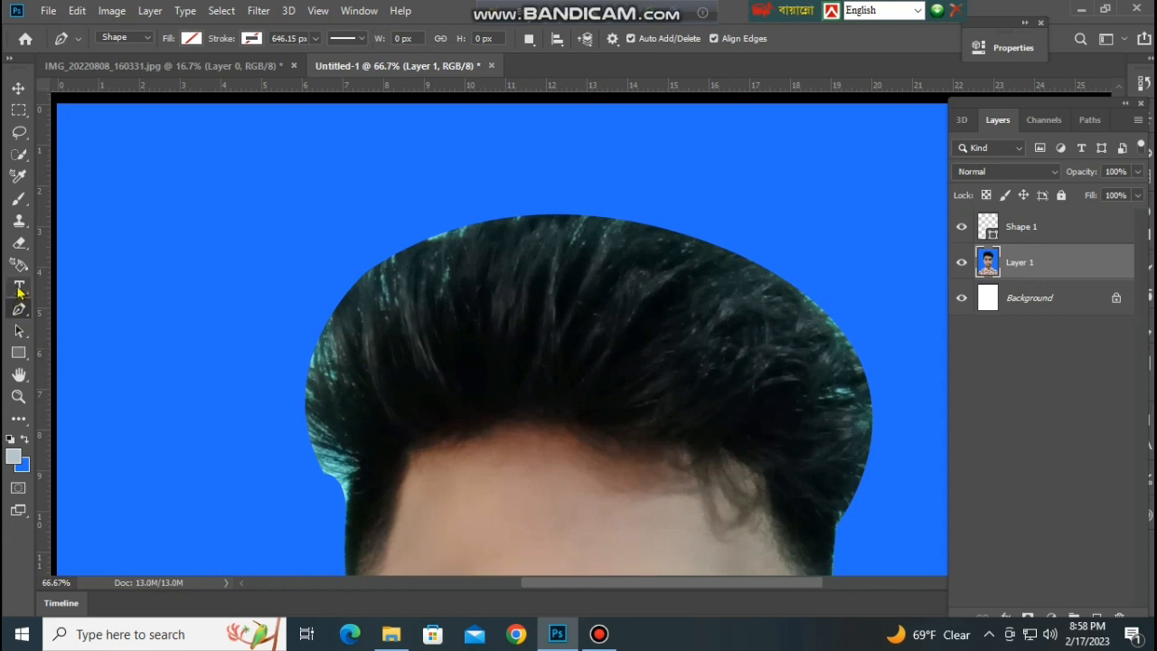
left_click(348, 504)
left_click(361, 474)
left_click(365, 465)
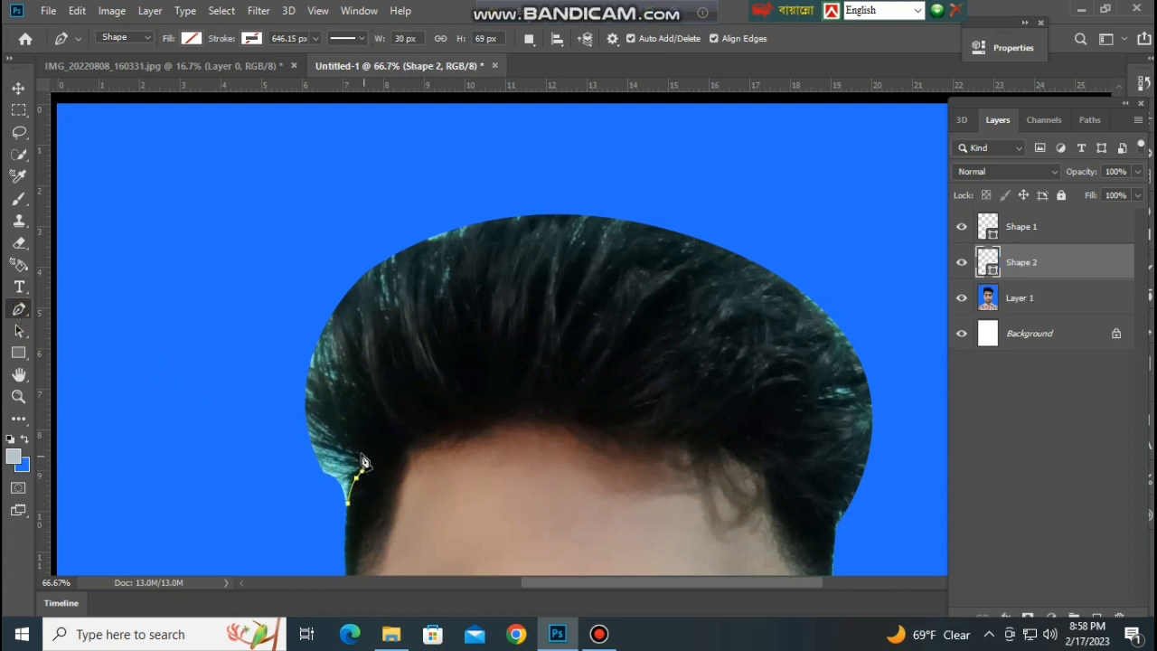
left_click(352, 449)
left_click(343, 434)
left_click(340, 412)
left_click(354, 401)
left_click(365, 392)
Continue the path across the hair to the opposite side, close it along the outer hair edge, and turn it into a selection.
left_click_drag(366, 394, 374, 376)
left_click_drag(362, 336, 402, 322)
mouse_move(420, 318)
left_mouse_down()
mouse_move(476, 291)
mouse_move(532, 292)
left_mouse_up()
left_click(449, 315)
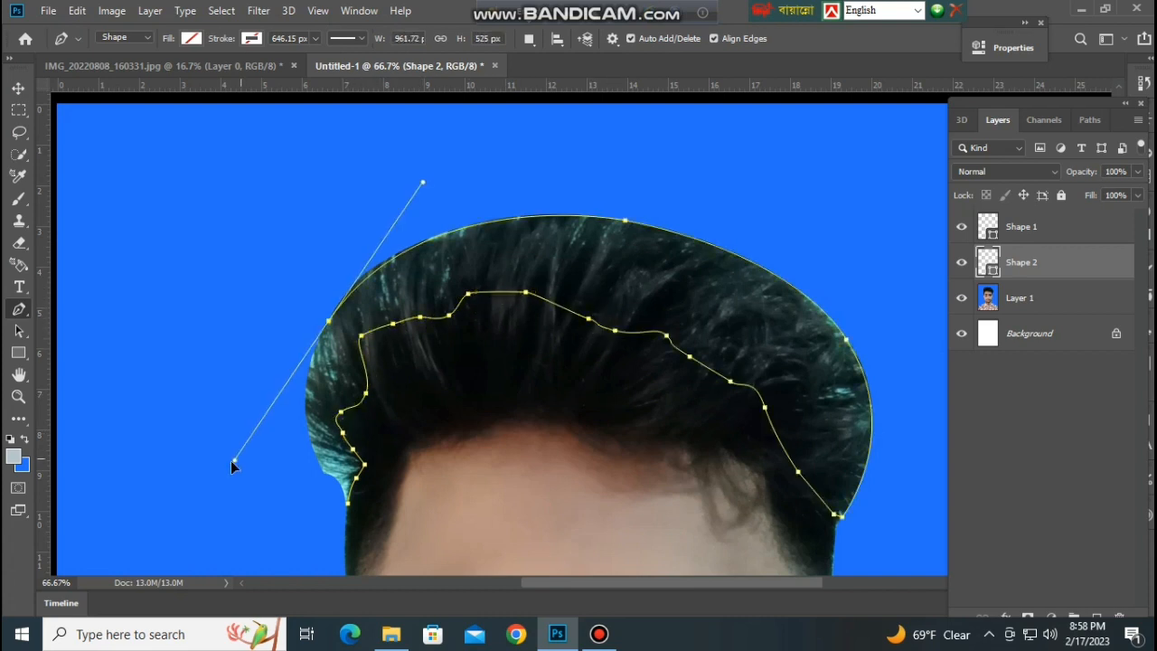
mouse_move(230, 460)
left_mouse_down()
mouse_move(255, 458)
mouse_move(244, 460)
left_mouse_up()
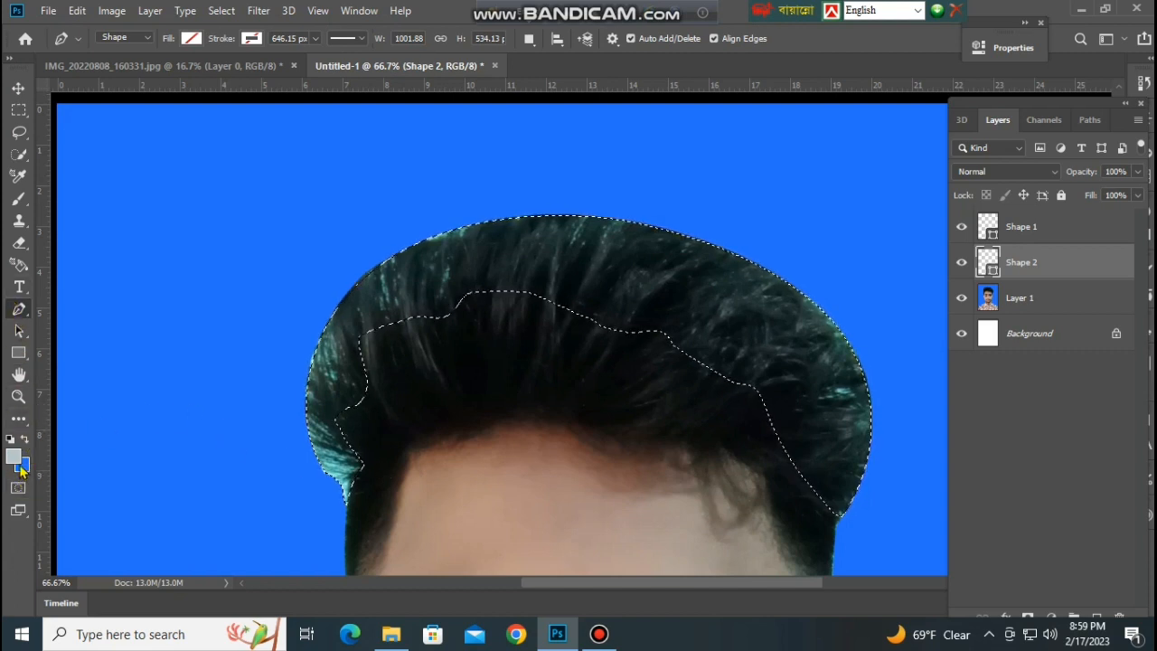
Clone dark hair on Layer 1 over the tinted outer edge with a 100 px Clone Stamp and over the inner light streaks at 90 px.
key("s")
left_click(1020, 298)
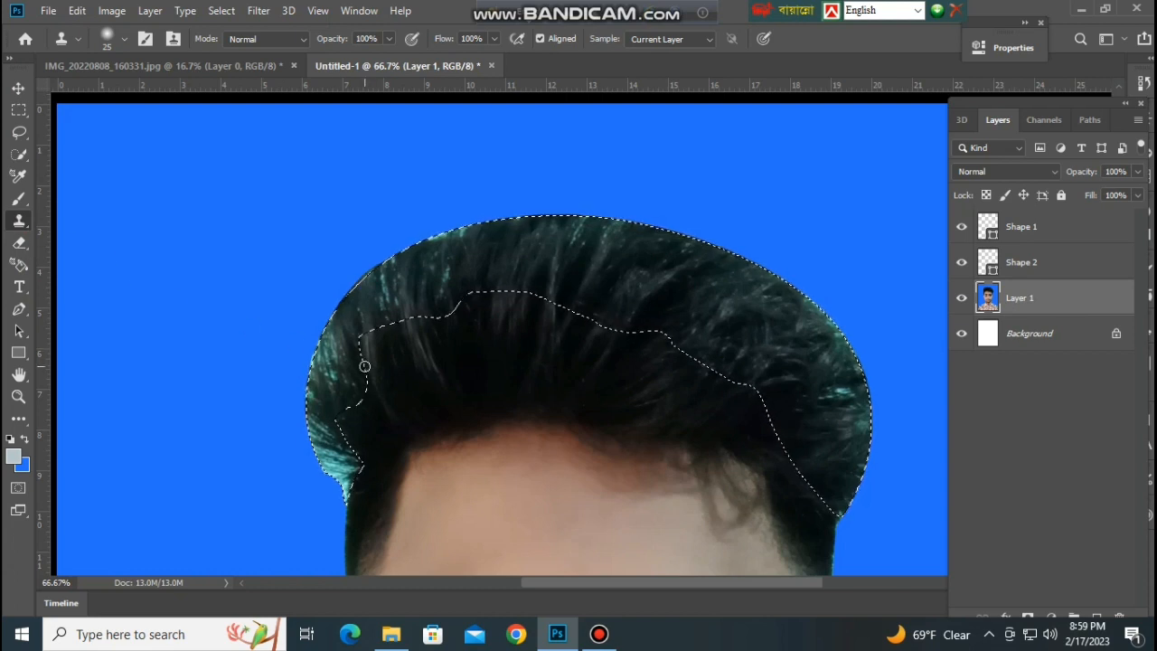
key("bracketright")
key("bracketright")
key("bracketright")
key("bracketright")
key("bracketright")
key("bracketright")
key("bracketright")
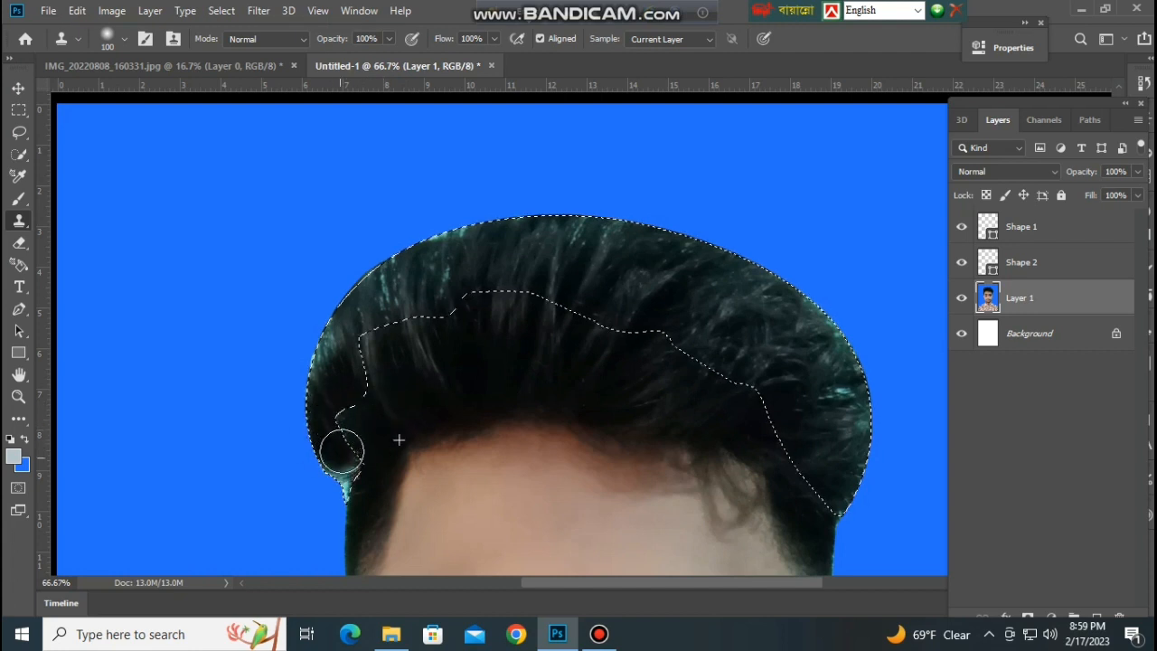
left_click(383, 413, "alt")
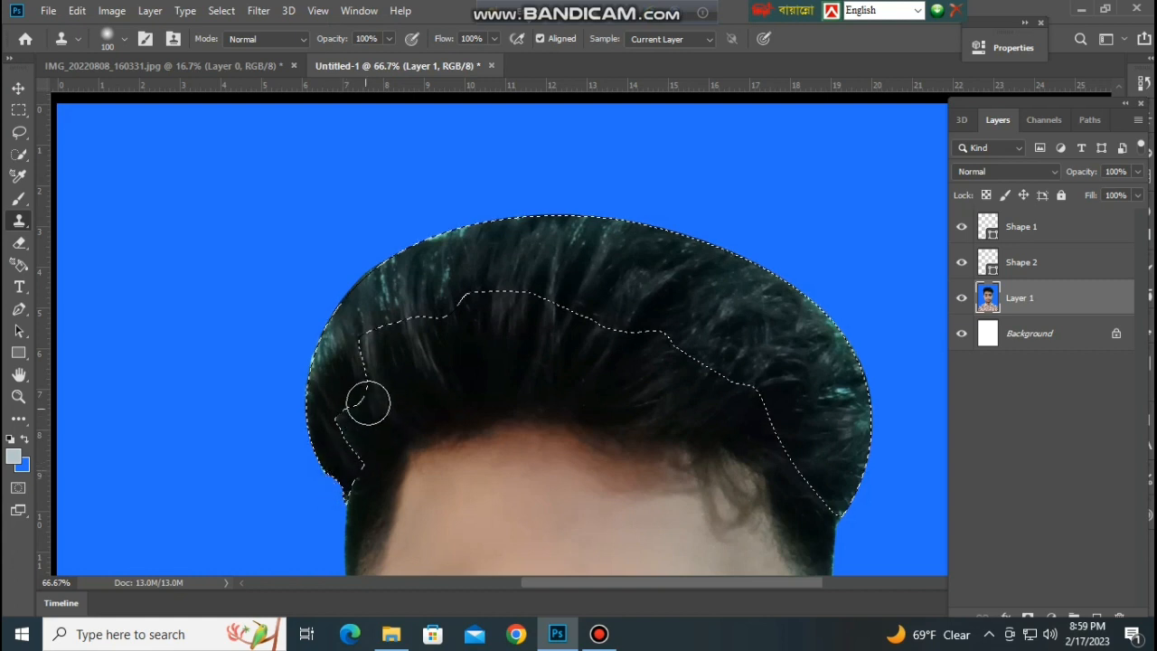
mouse_move(346, 361)
left_mouse_down()
mouse_move(325, 413)
mouse_move(359, 304)
mouse_move(359, 344)
left_mouse_up()
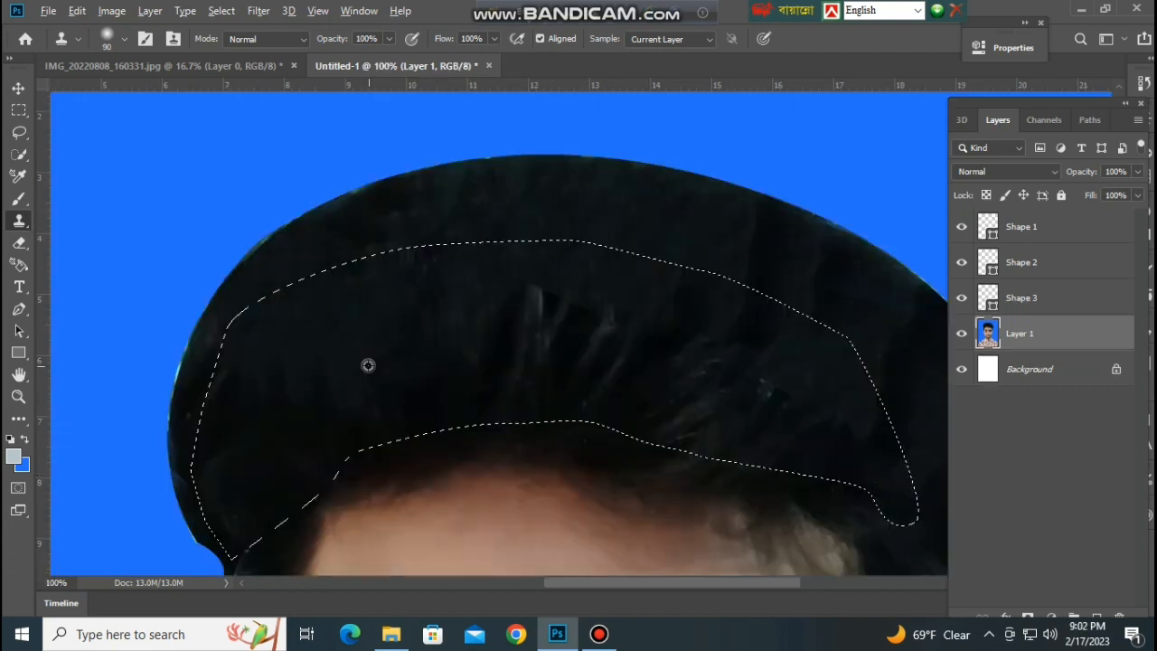
left_click(368, 365, "alt")
mouse_move(546, 308)
left_mouse_down()
mouse_move(563, 343)
mouse_move(685, 374)
mouse_move(666, 392)
mouse_move(687, 403)
left_mouse_up()
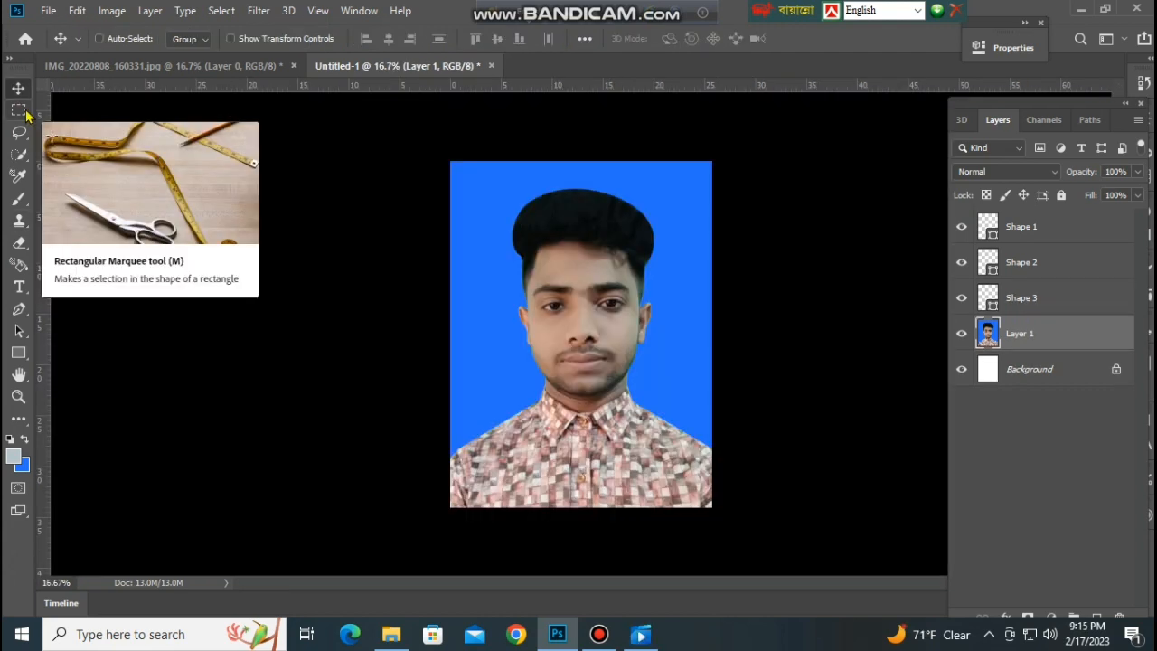
Select the whole portrait on Layer 1 with a rectangular marquee and cut it to the clipboard.
left_click(19, 110)
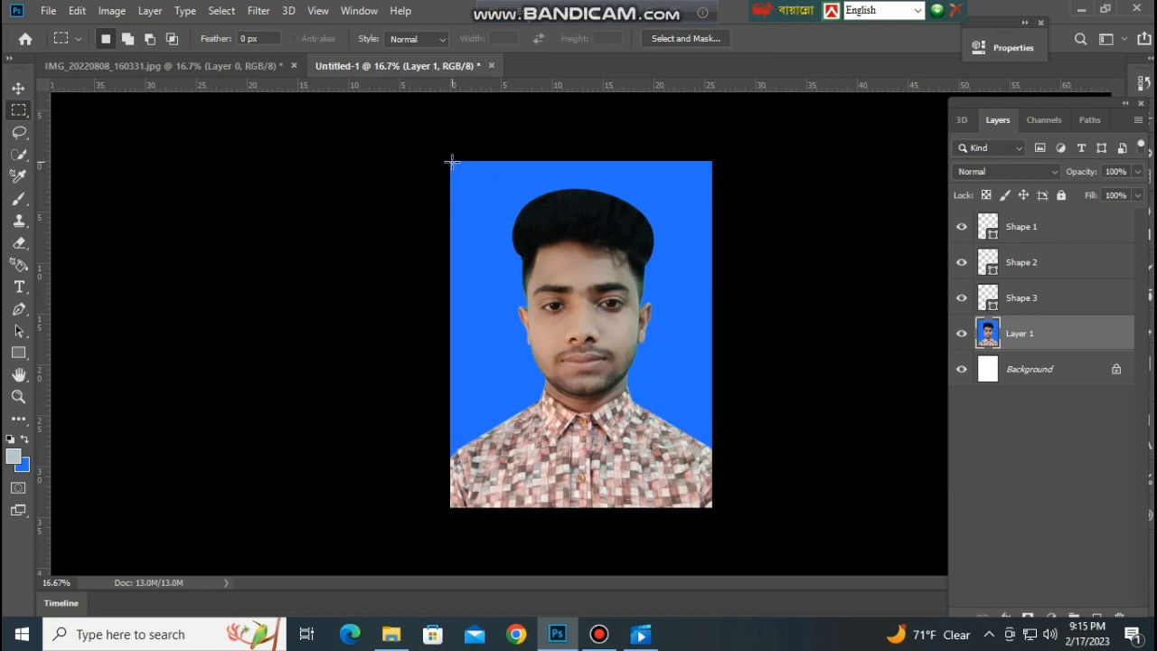
left_click_drag(452, 162, 555, 359)
left_click_drag(636, 470, 719, 503)
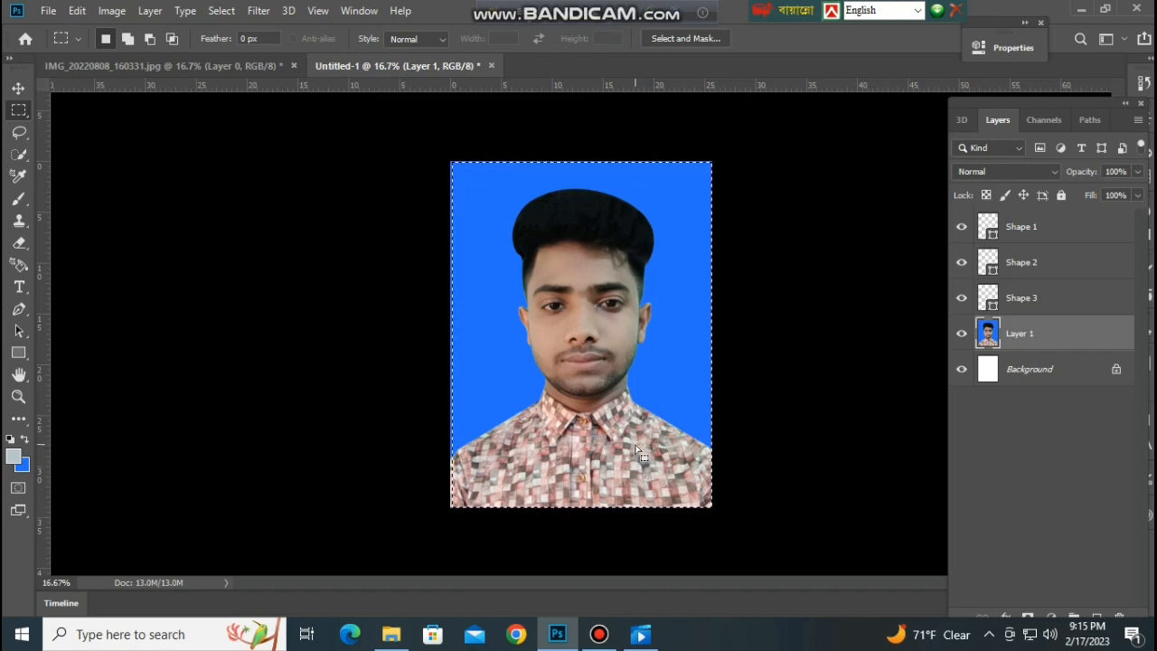
key("ctrl+x")
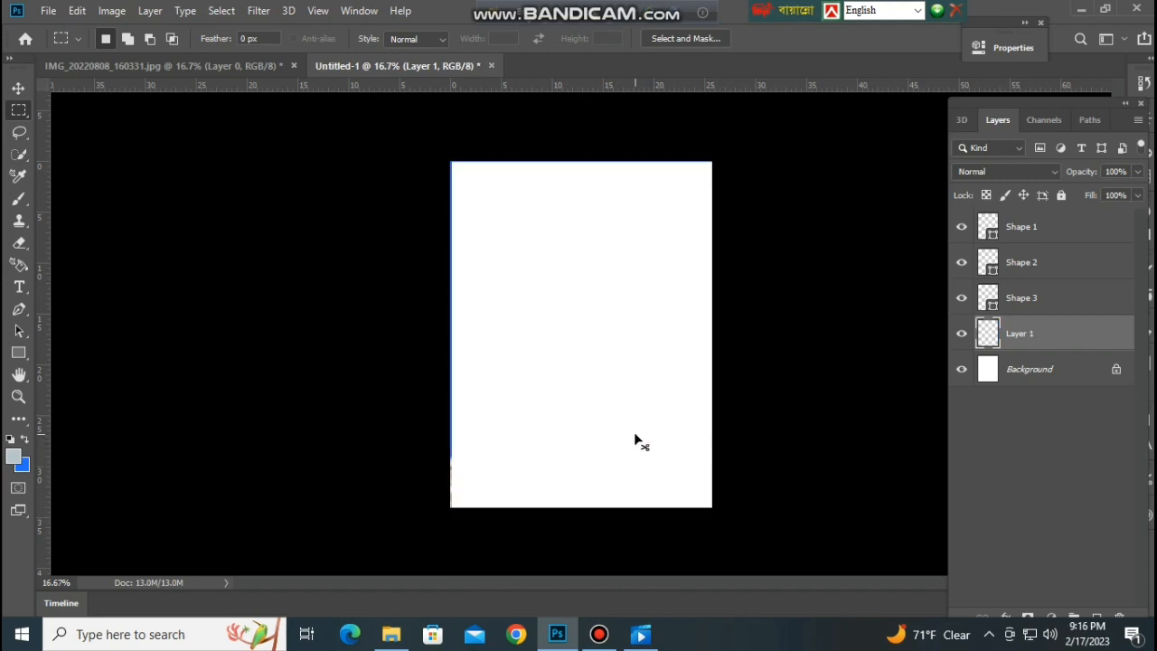
Create a new document 1.55 inches wide and 1.95 inches high at 300 pixels/inch with a white background.
key("ctrl+n")
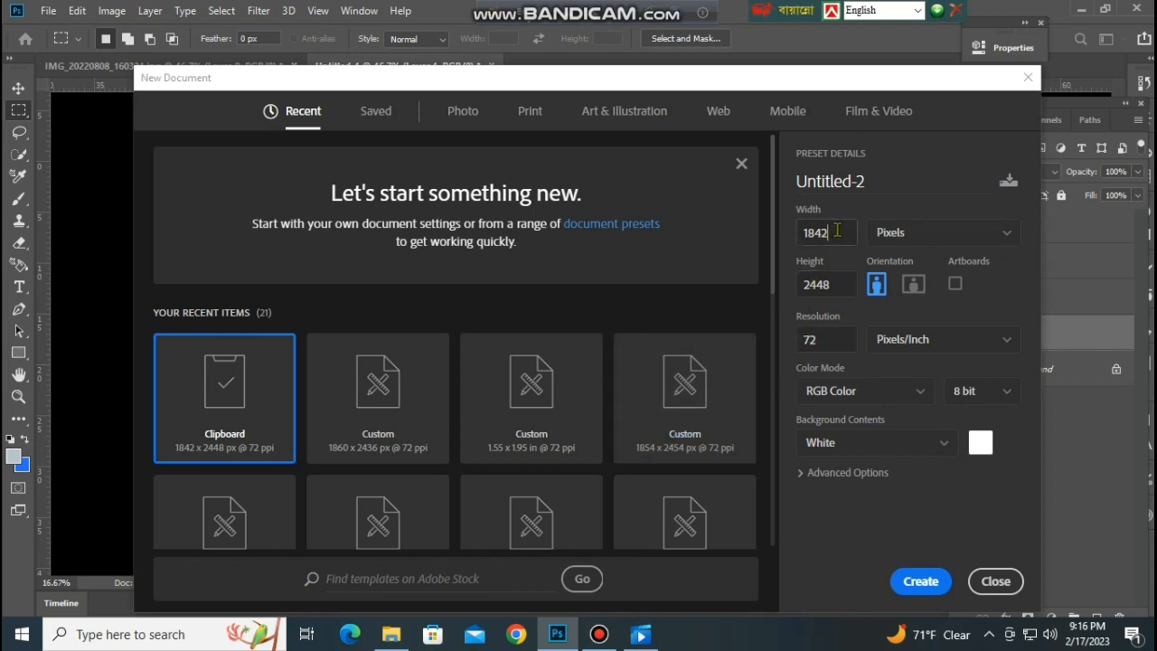
left_click_drag(837, 229, 789, 256)
left_click(893, 242)
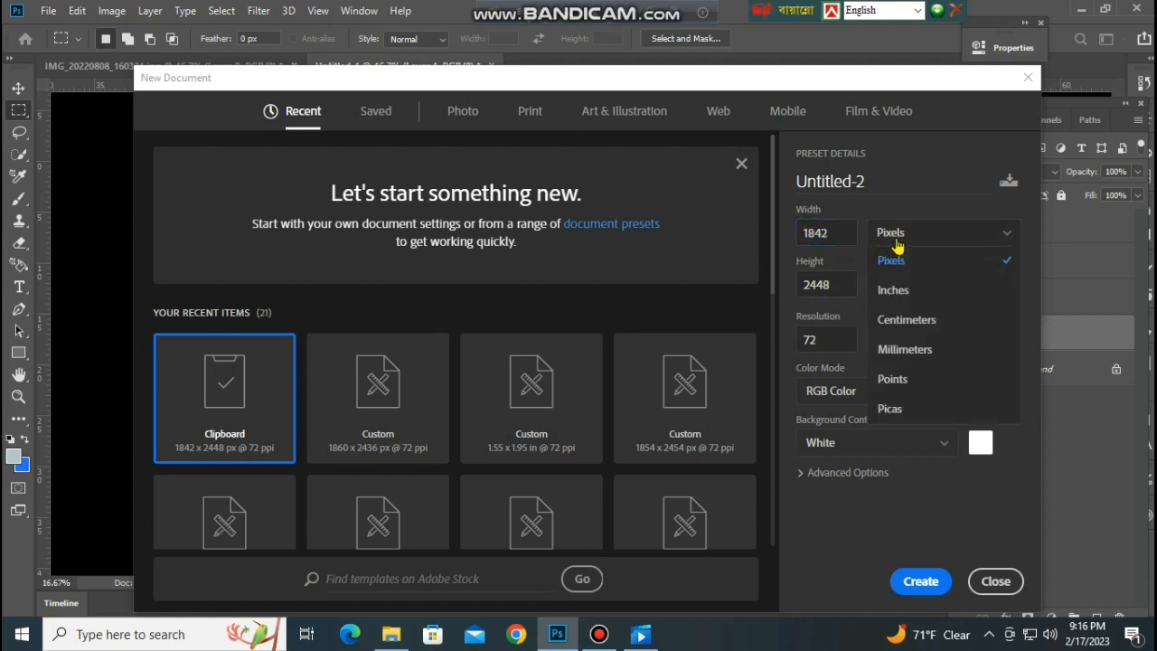
left_click(911, 288)
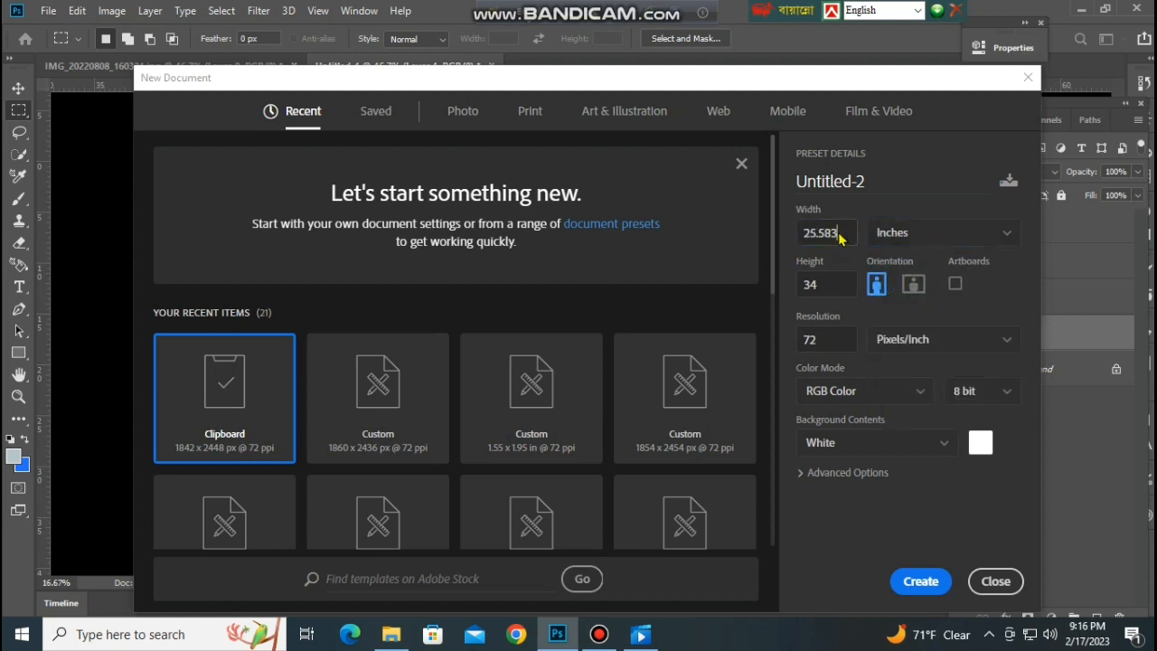
left_click_drag(829, 232, 781, 248)
type("1.55")
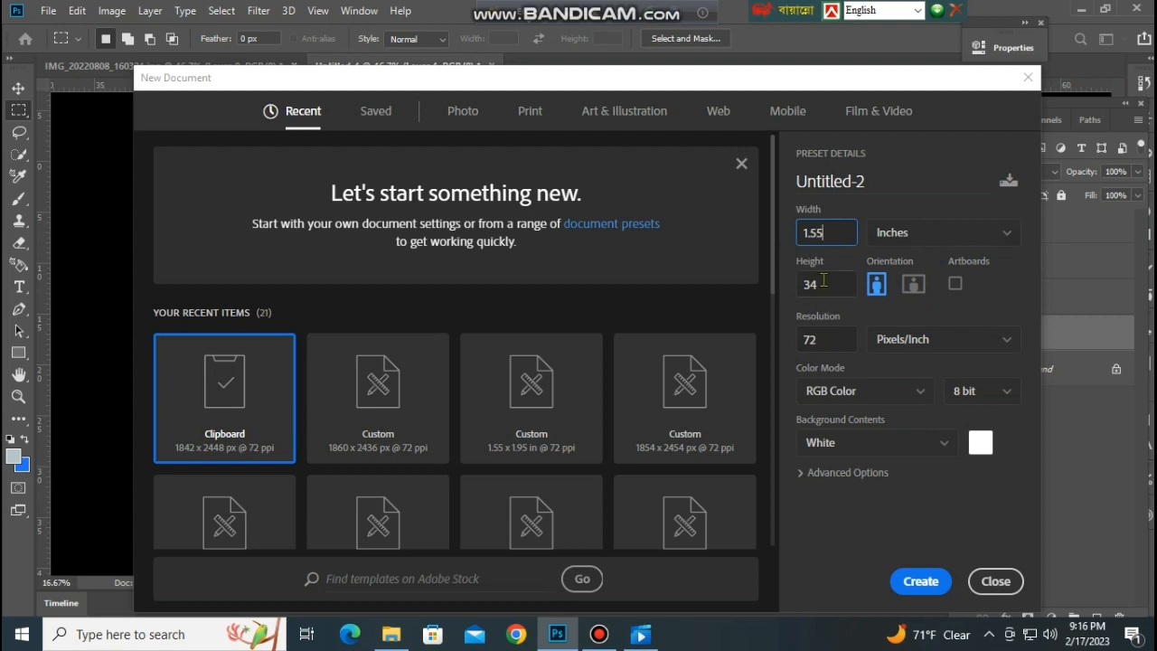
key("Tab")
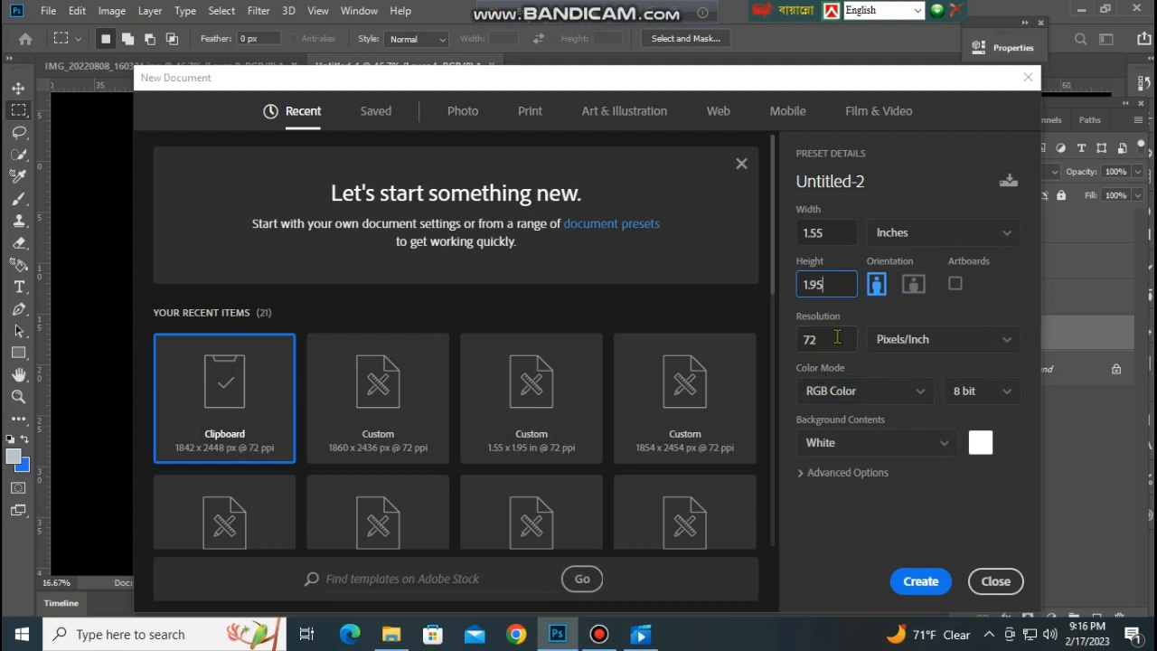
key("Tab")
type("300")
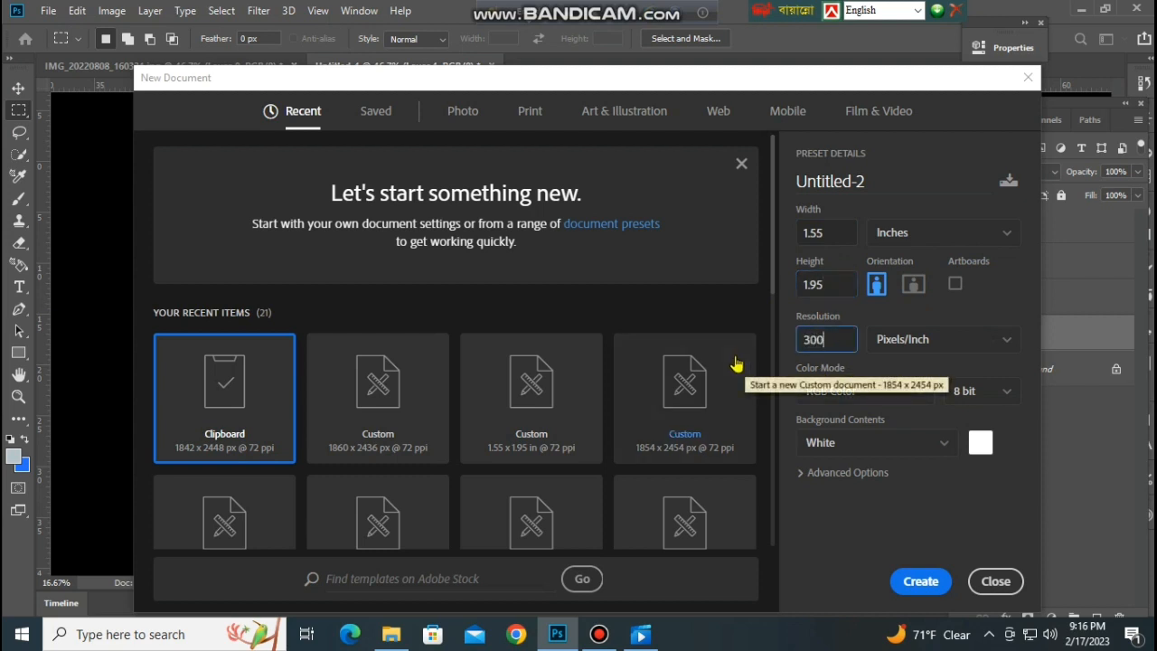
left_click(921, 581)
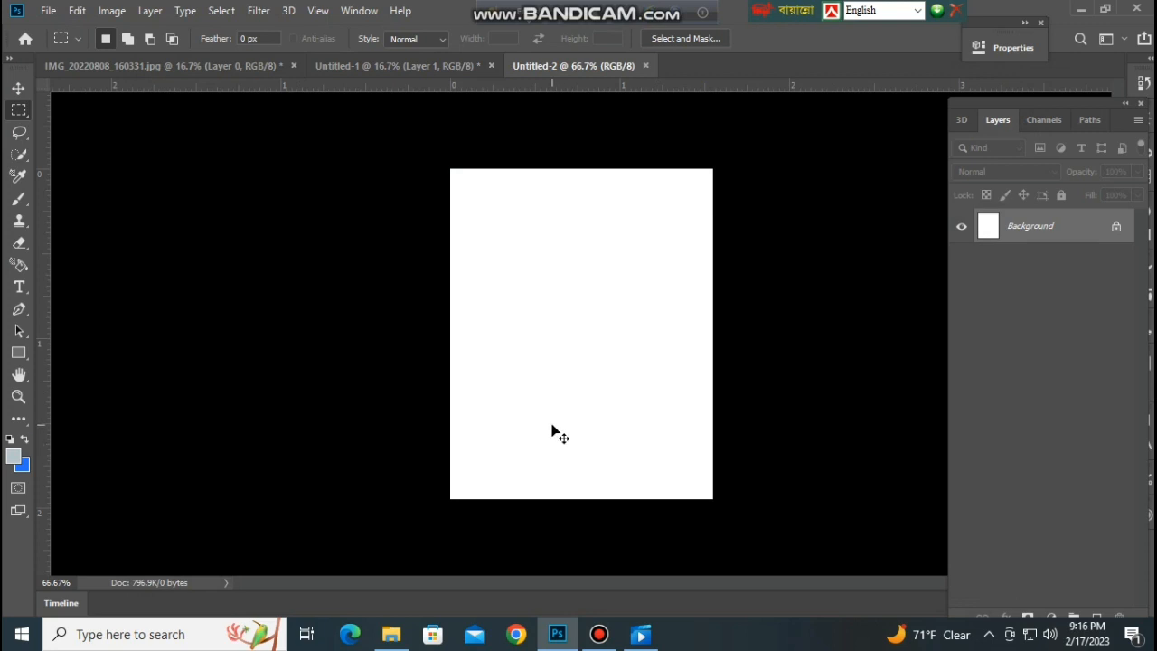
Paste the portrait into the new document and scale it to about 25.24% so it spans the canvas width.
key("ctrl+v")
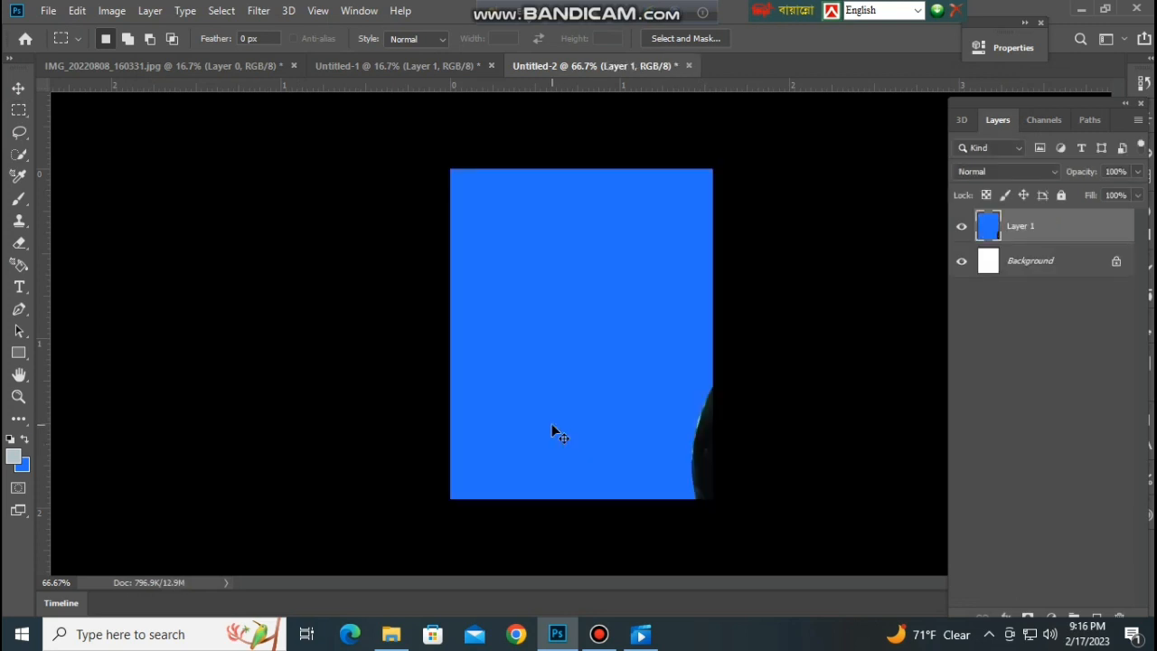
key("ctrl+t")
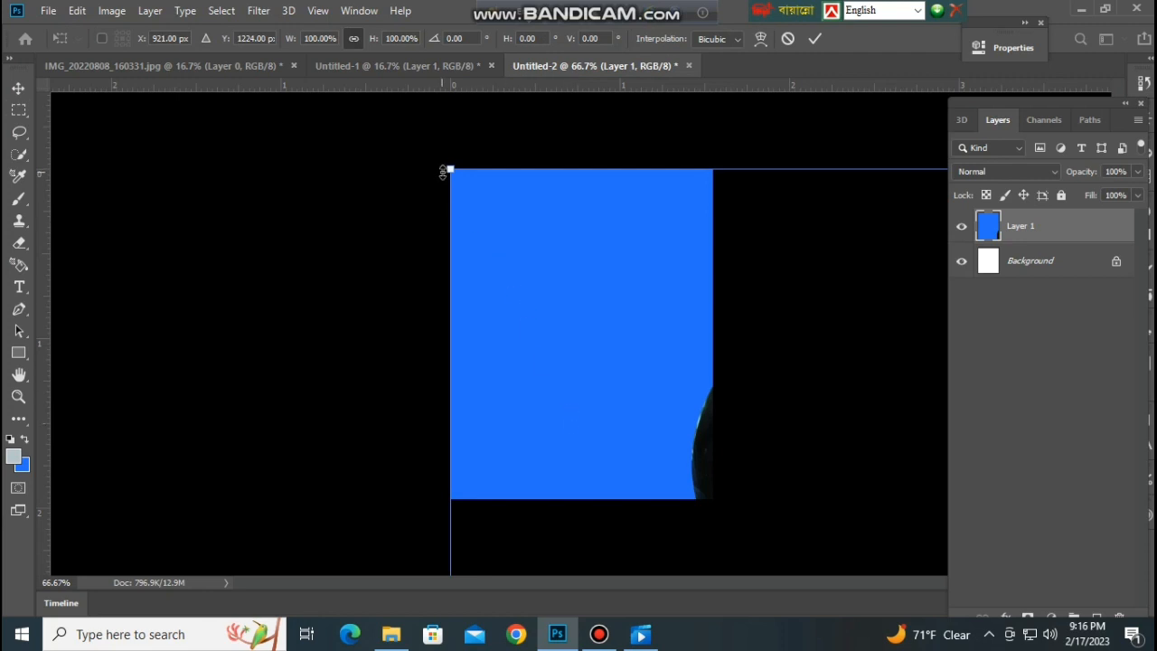
left_click_drag(450, 170, 660, 443)
left_click_drag(738, 506, 173, 199)
left_click_drag(79, 112, 465, 449)
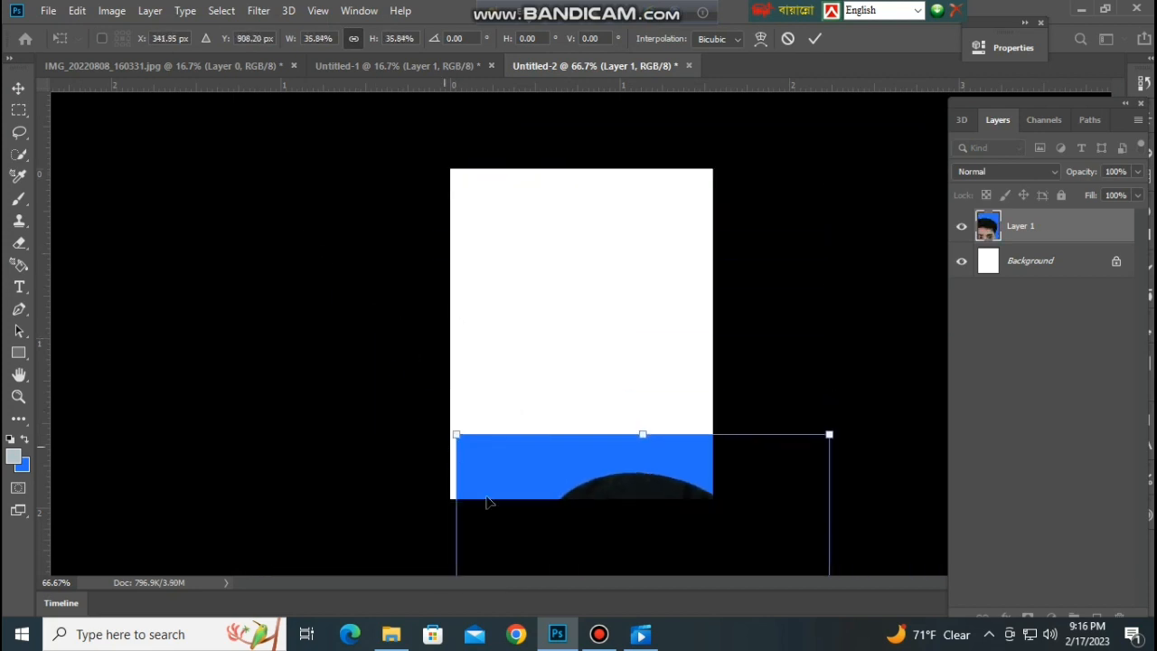
left_click_drag(510, 482, 422, 193)
left_click_drag(368, 146, 501, 216)
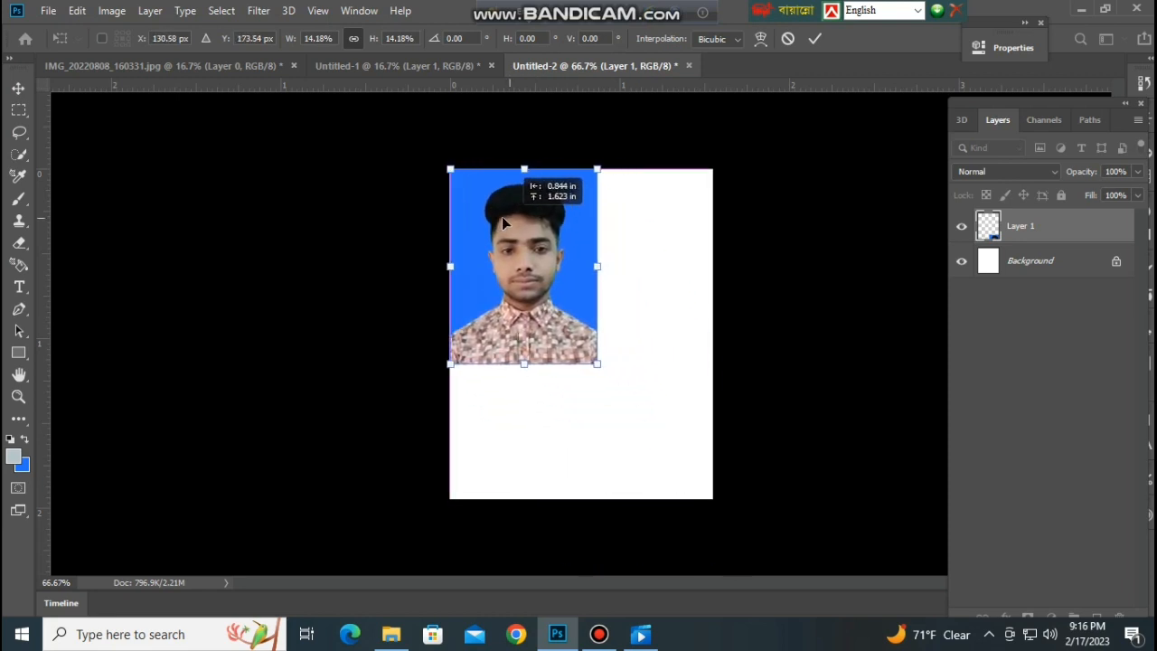
left_click_drag(597, 364, 710, 492)
left_click_drag(700, 333, 713, 334)
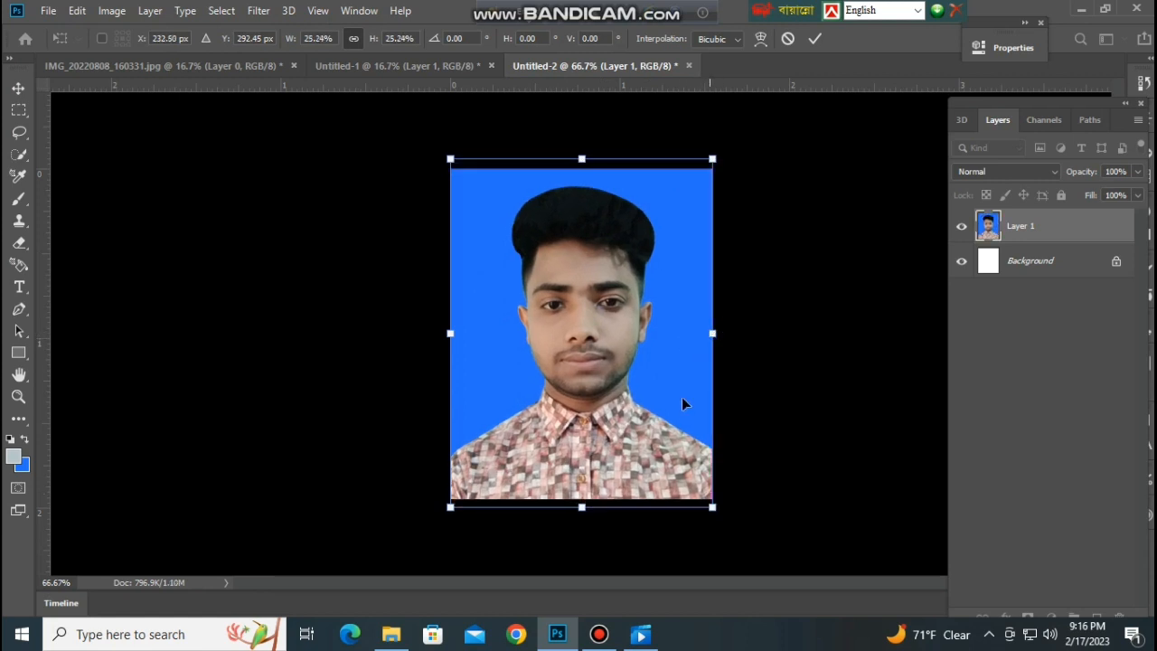
Nudge the scaled portrait slightly downward, align it with the canvas sides, and apply the transform.
key("Left")
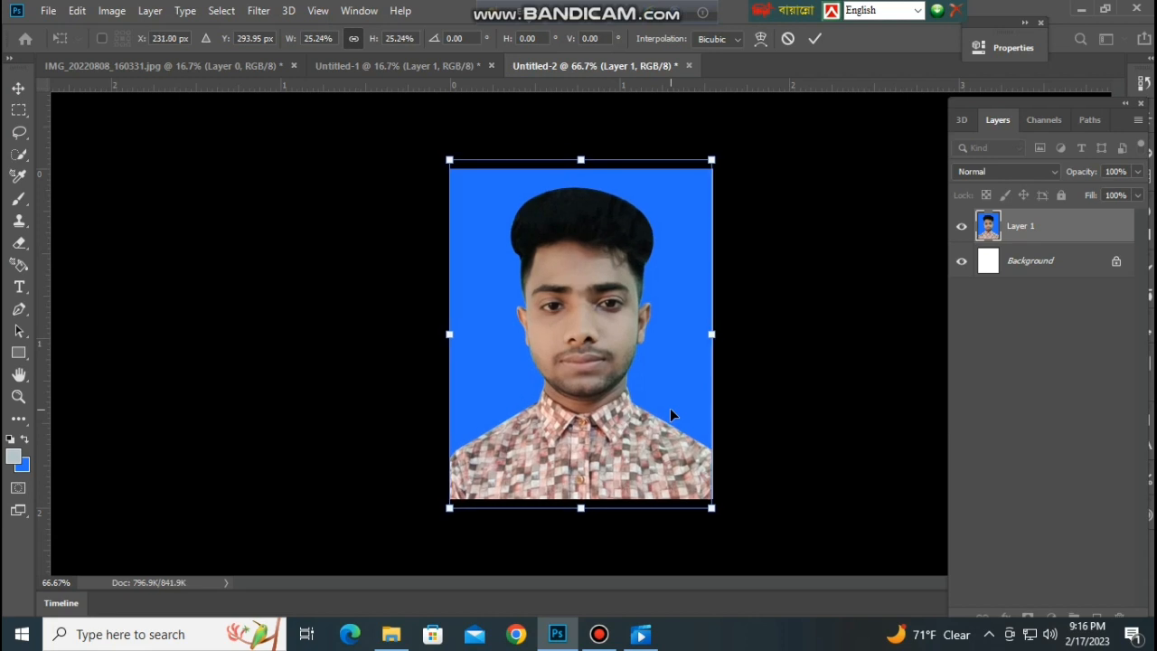
key("Down")
key("Down")
key("Down")
key("Right")
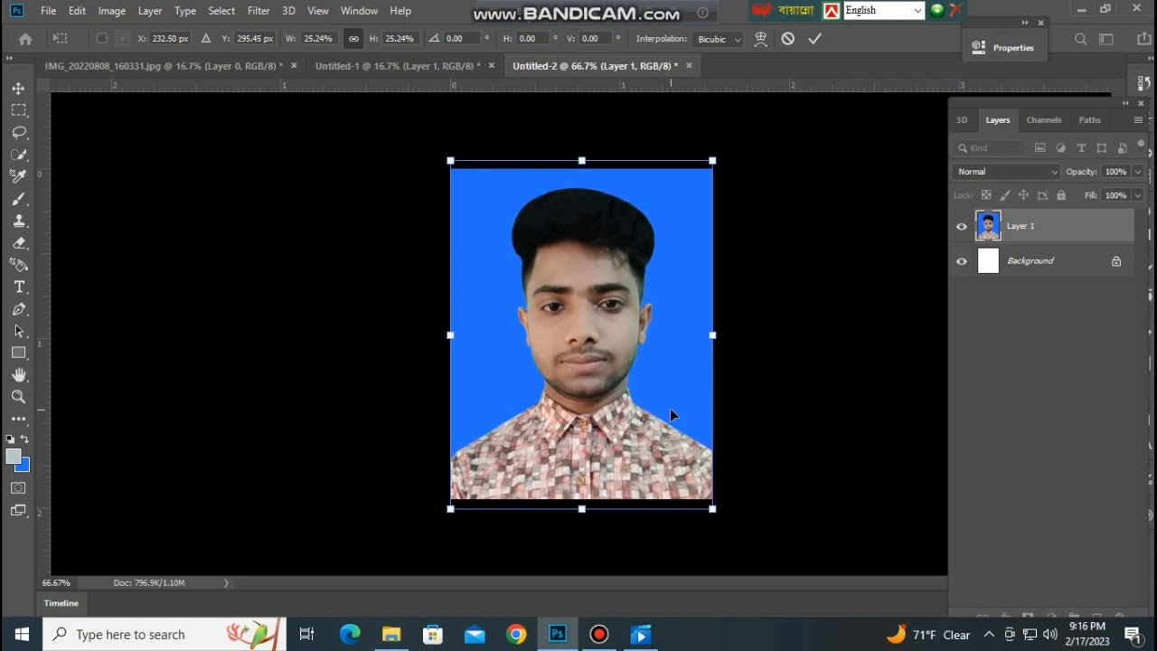
key("Return")
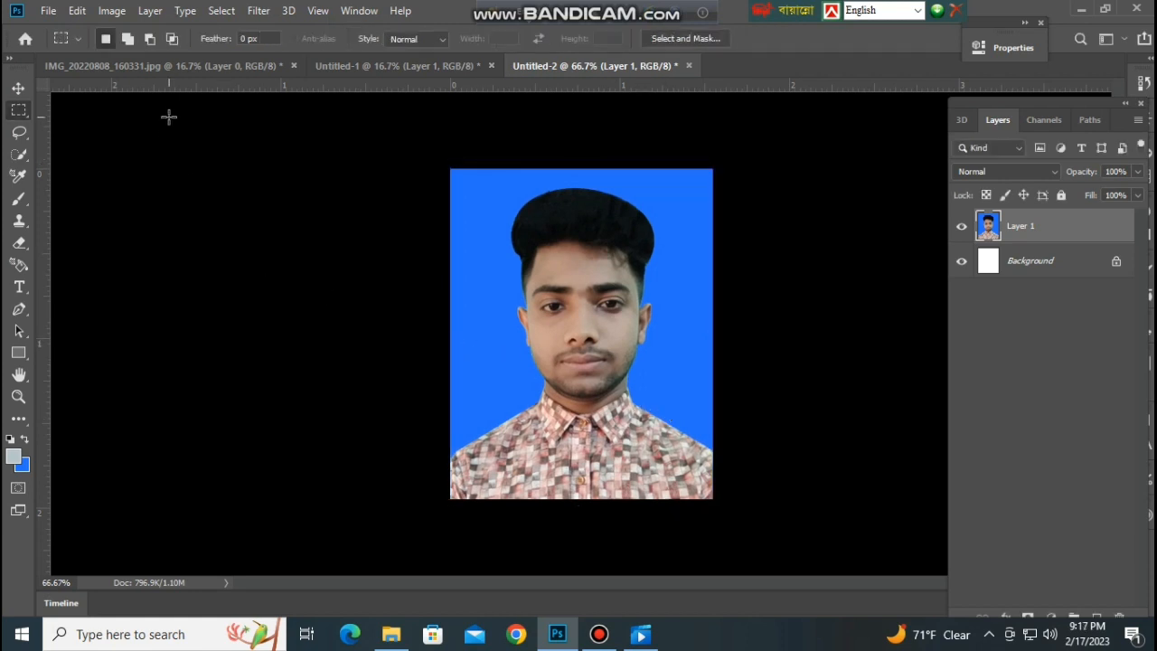
Create a new document 8.27 inches wide and 11.69 inches high at 300 pixels/inch with a white background.
left_click(54, 14)
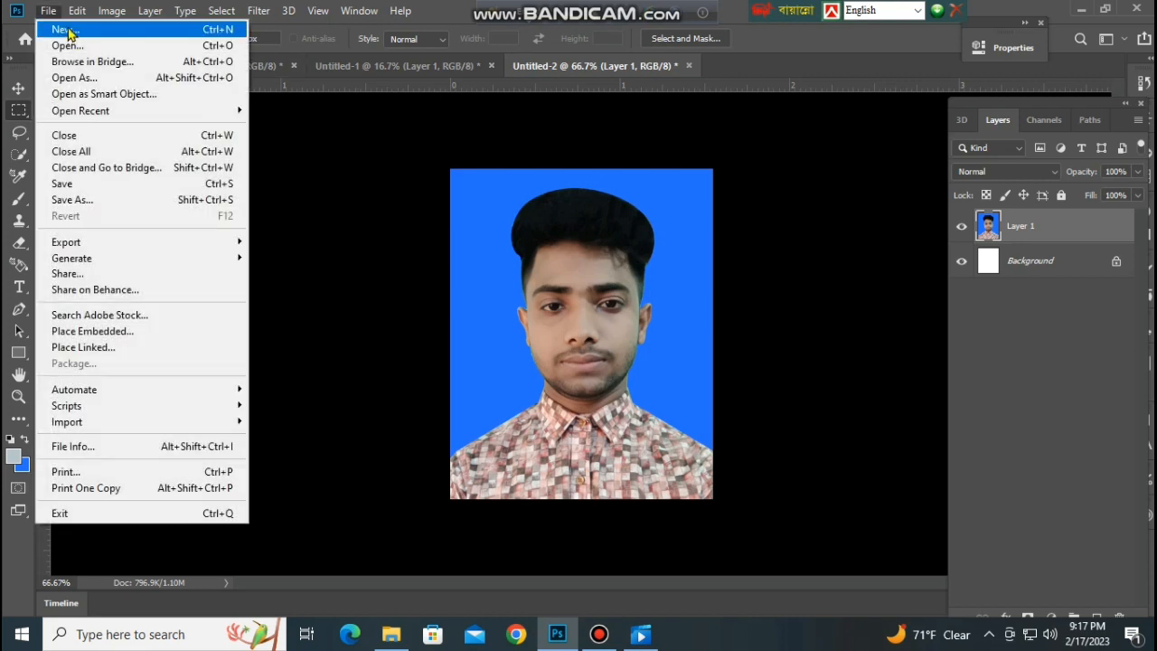
left_click(68, 34)
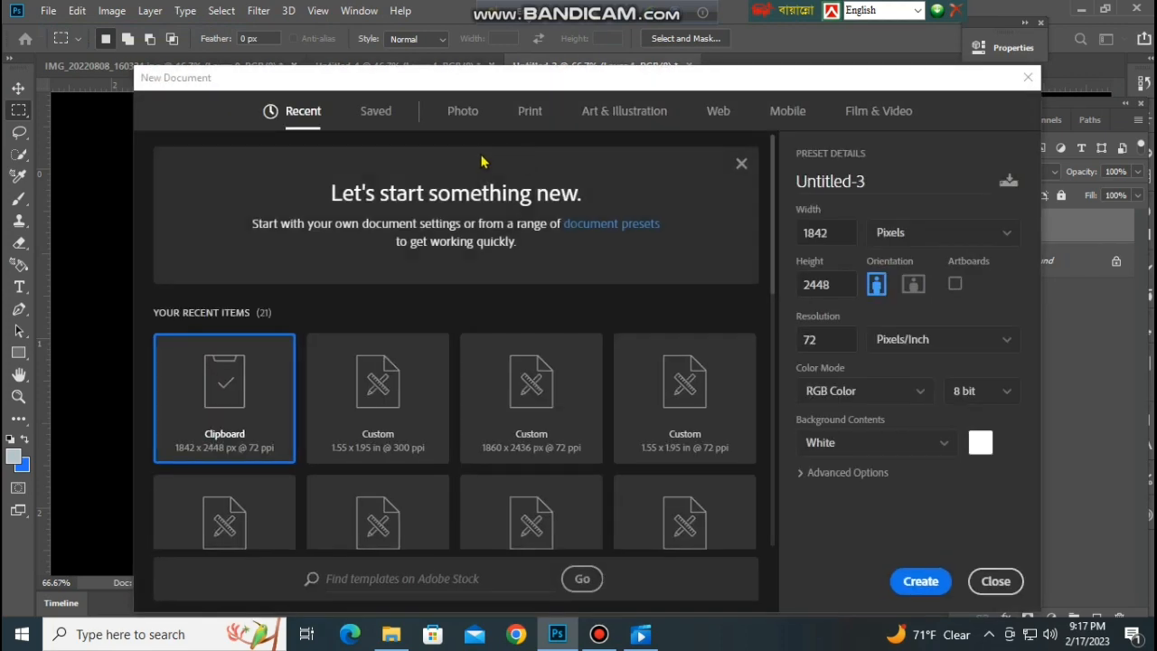
double_click(846, 232)
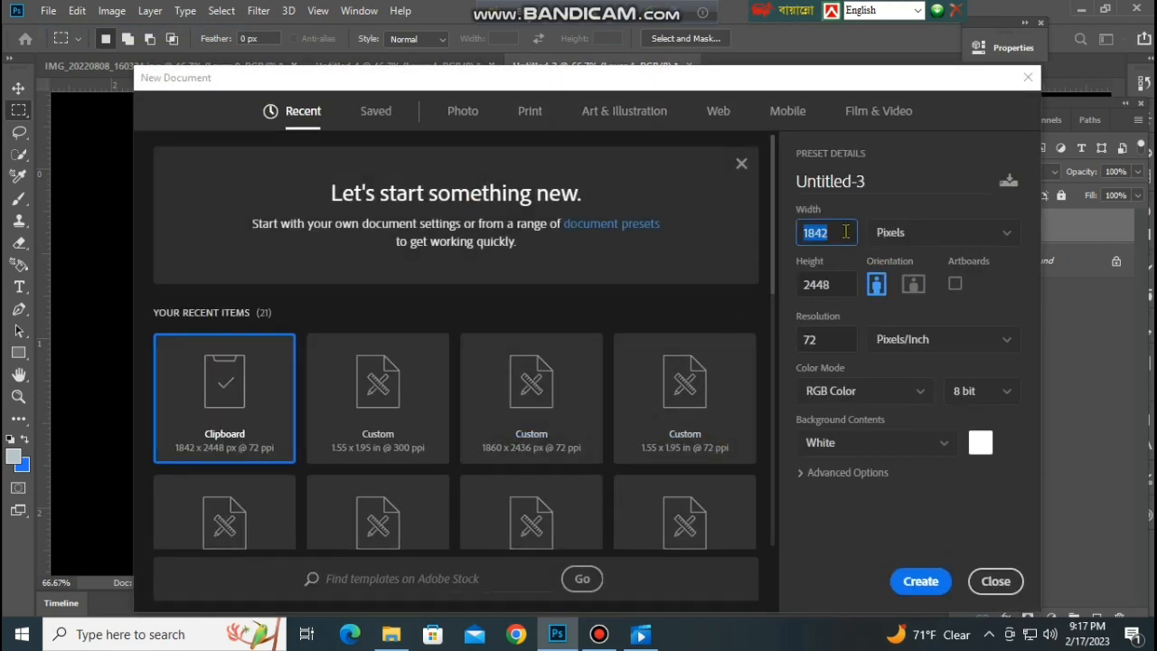
left_click(907, 243)
left_click(906, 289)
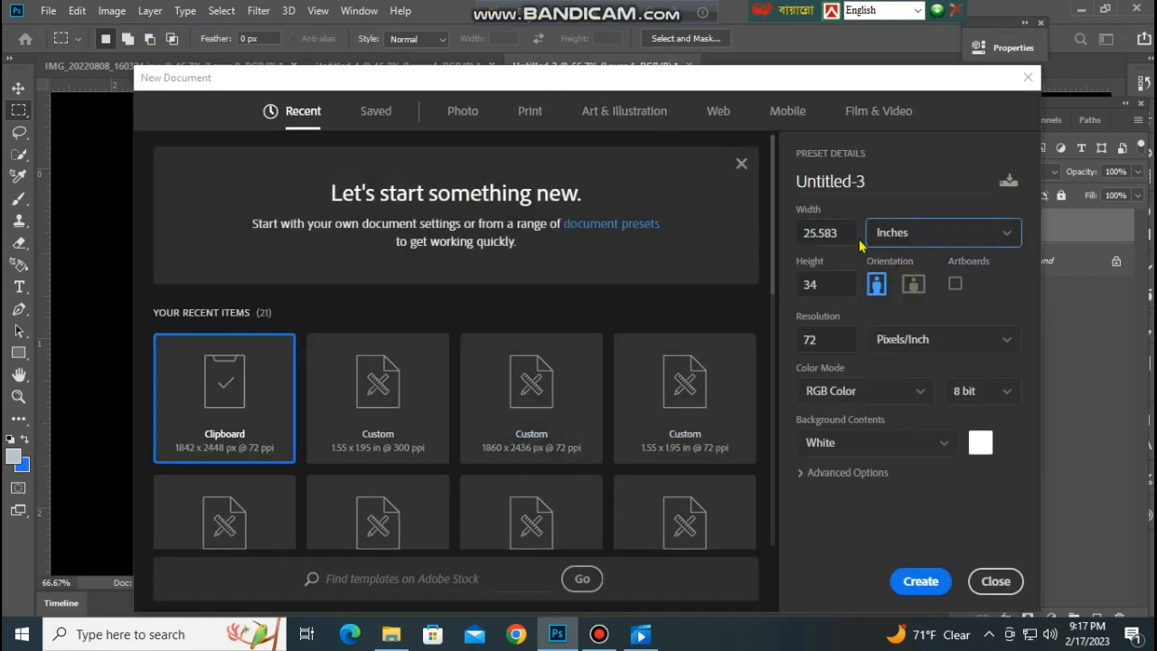
left_click_drag(841, 229, 790, 237)
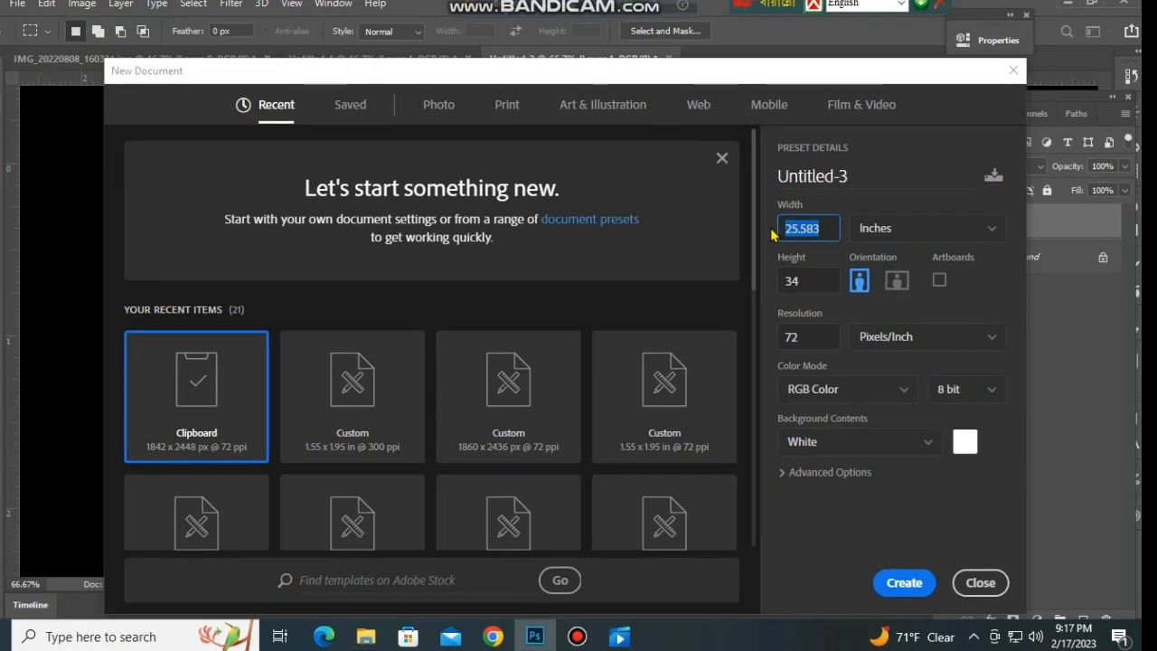
type("8.")
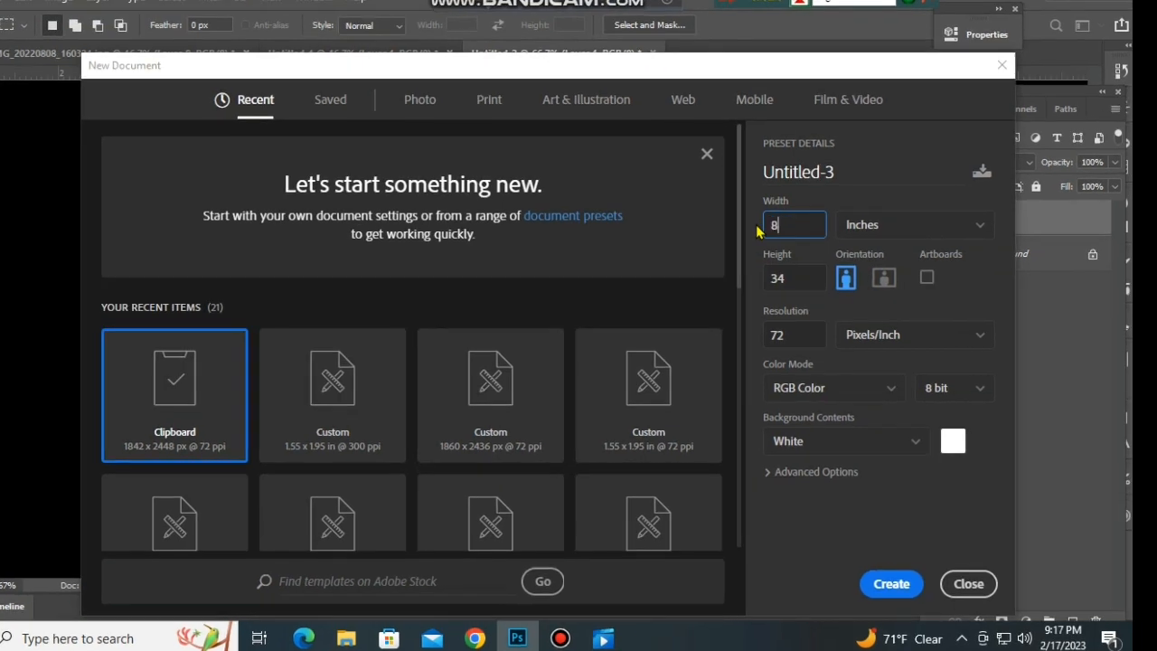
type("27")
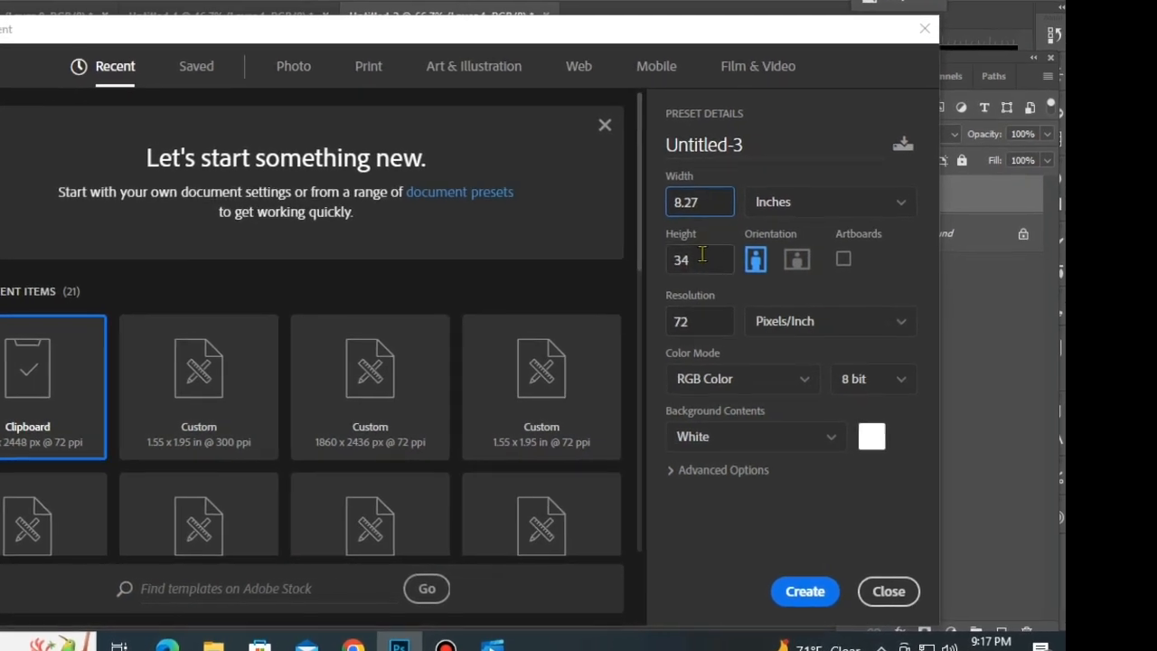
key("Tab")
type("11.")
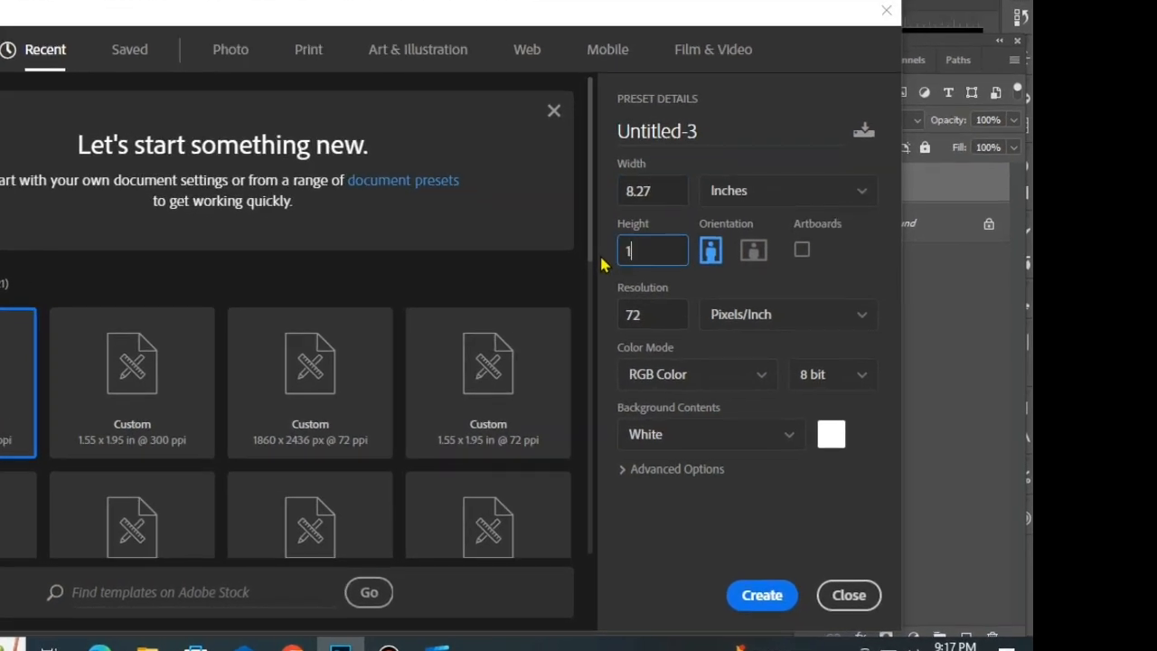
type("69")
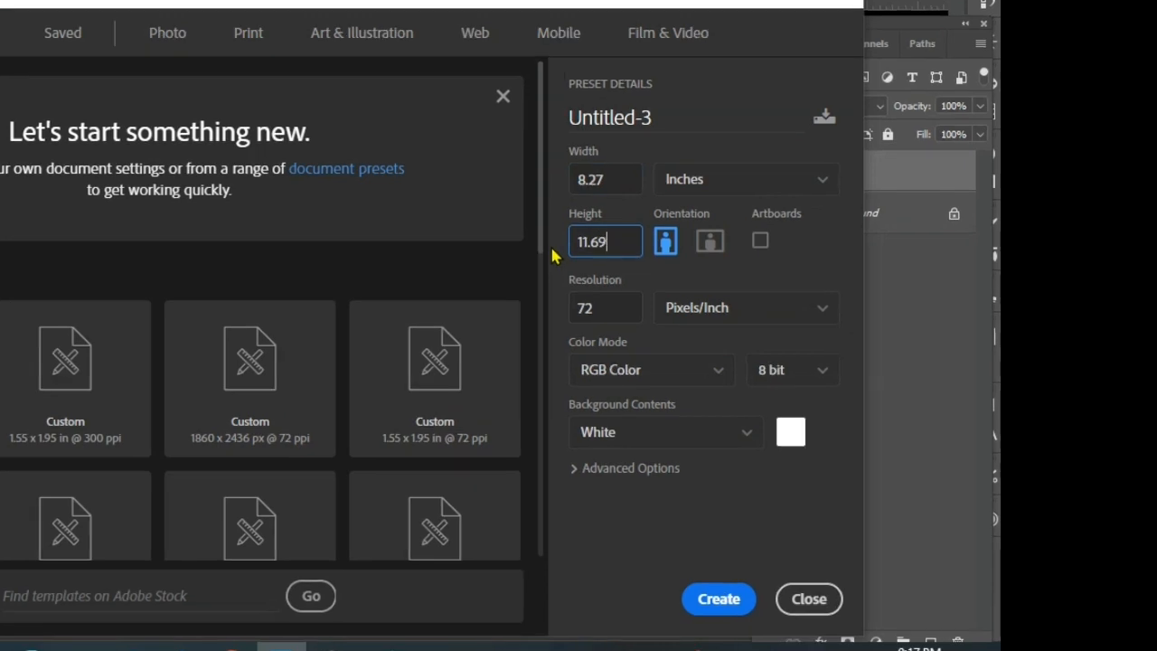
key("Tab")
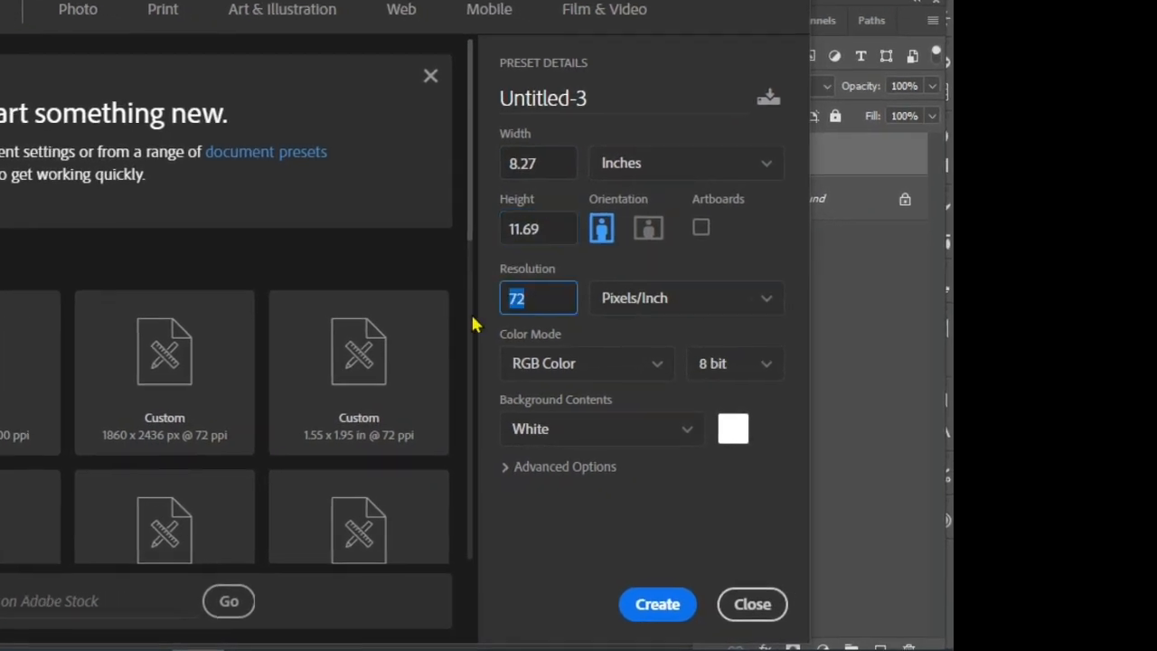
type("300")
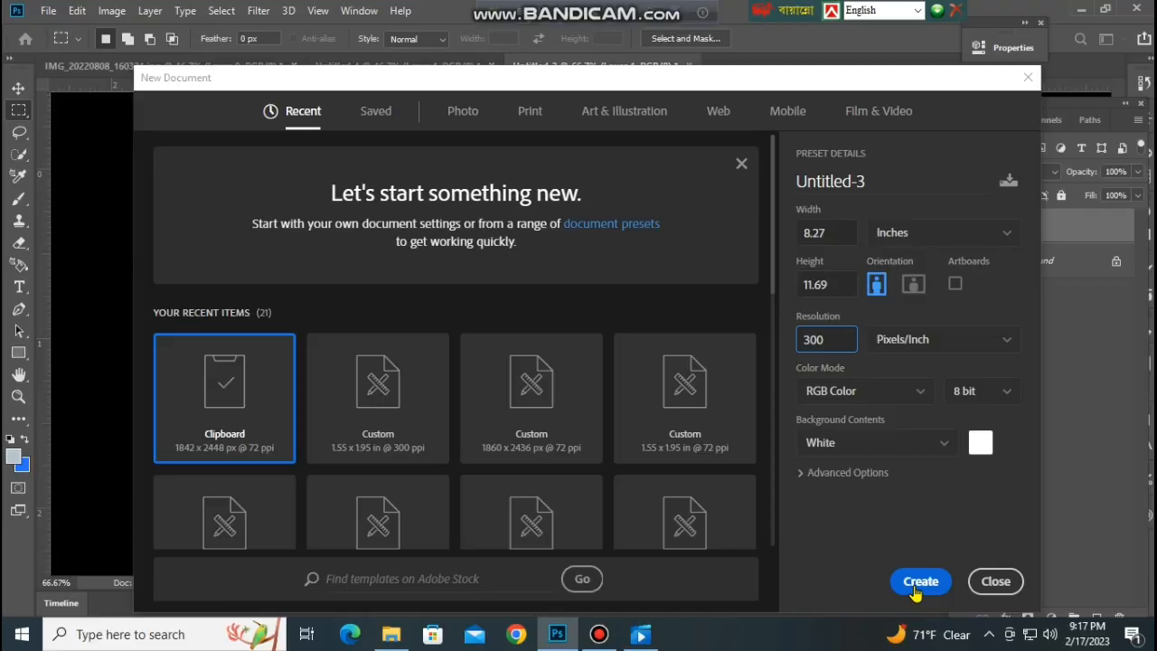
left_click(916, 586)
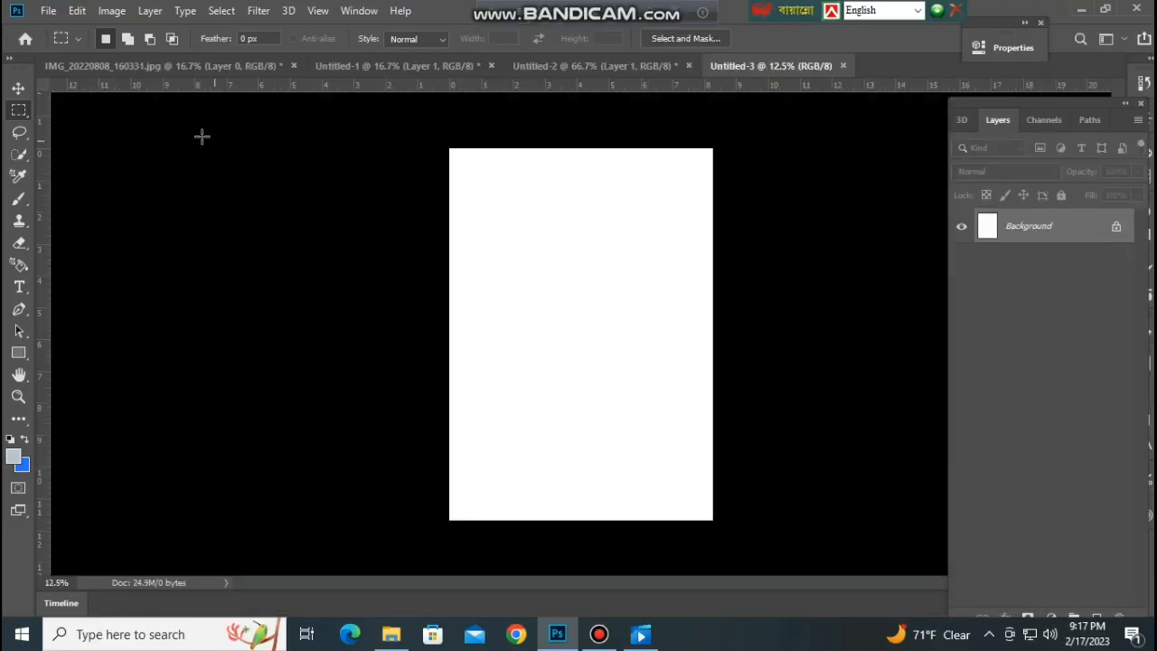
Copy the finished passport portrait from Untitled-2 into the Untitled-3 page with the Move tool.
left_click(601, 66)
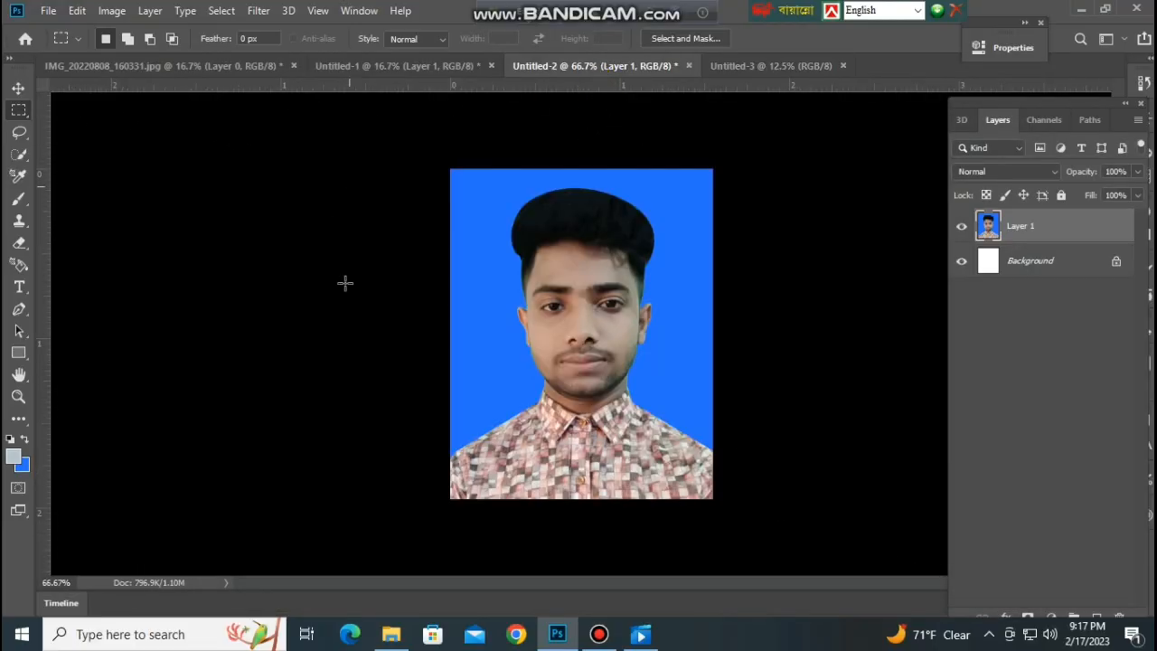
left_click(18, 88)
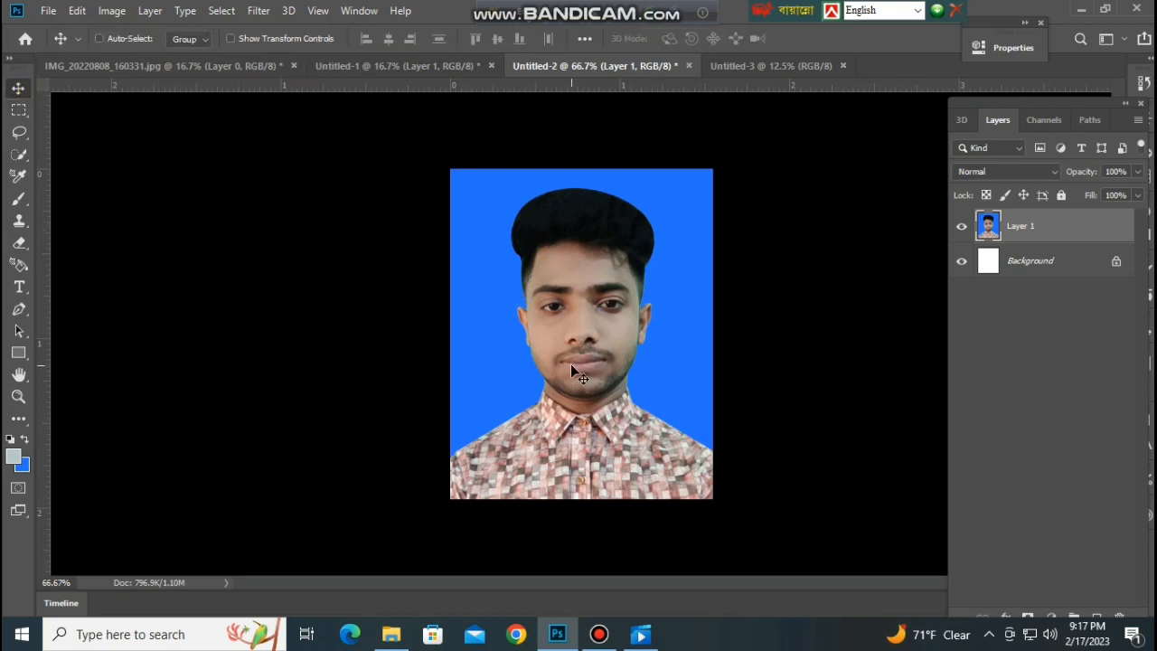
left_click_drag(571, 372, 547, 259)
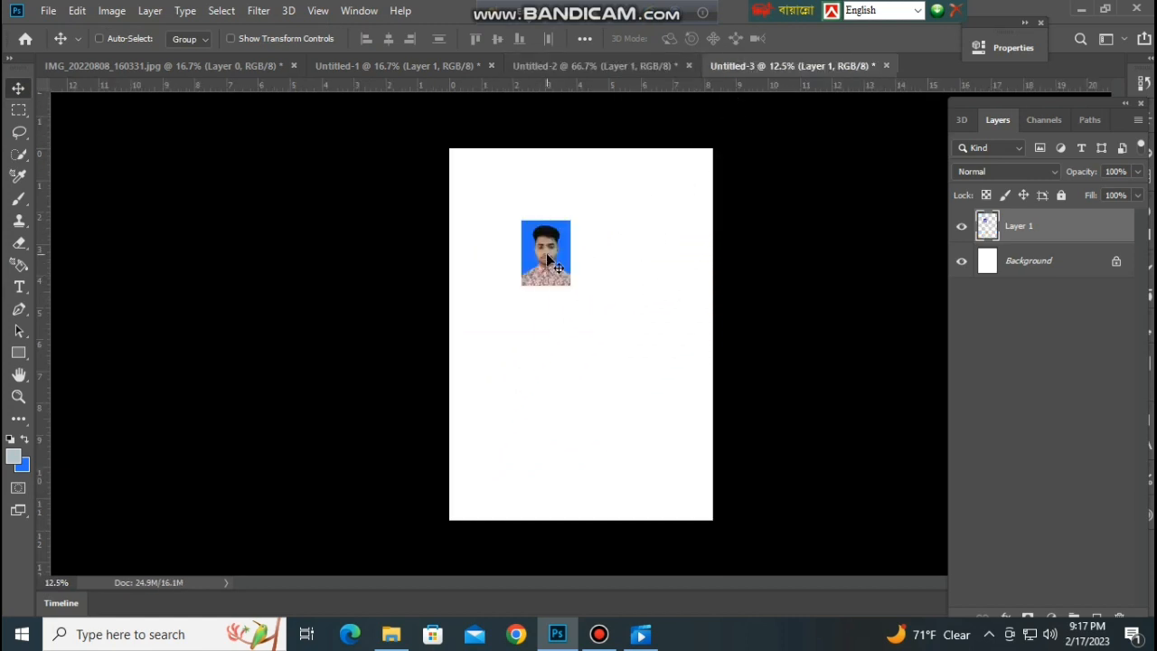
Move the portrait close to the upper-left corner of the blank page.
key("ctrl+plus")
key("ctrl+plus")
key("ctrl+plus")
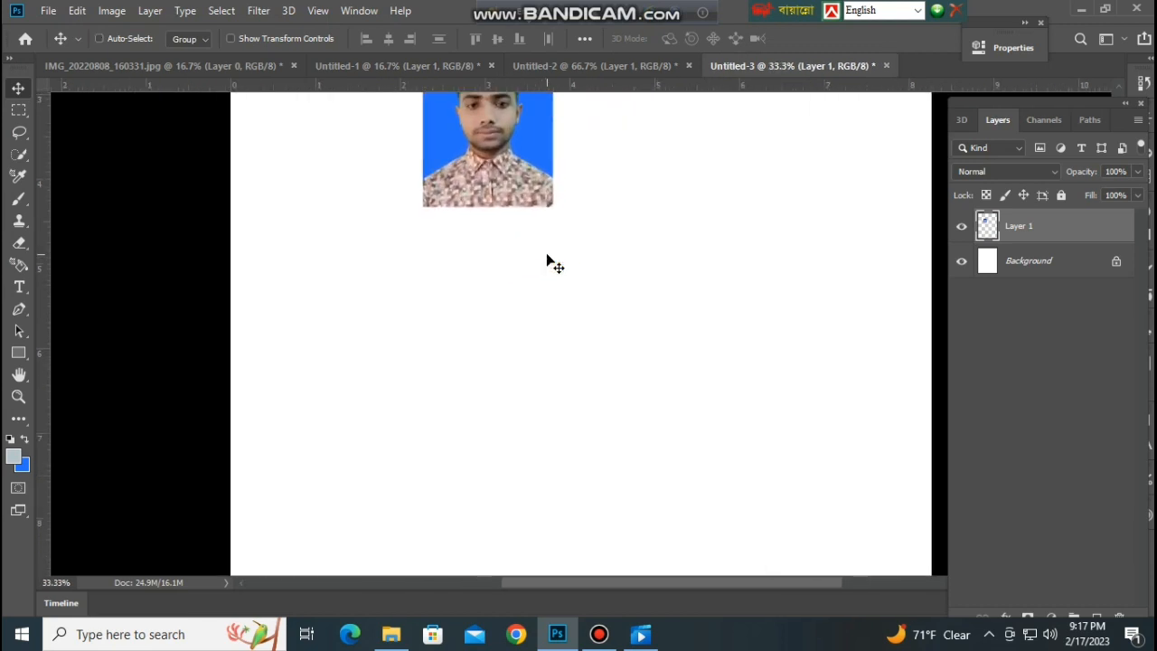
scroll(522, 221, "up", 6)
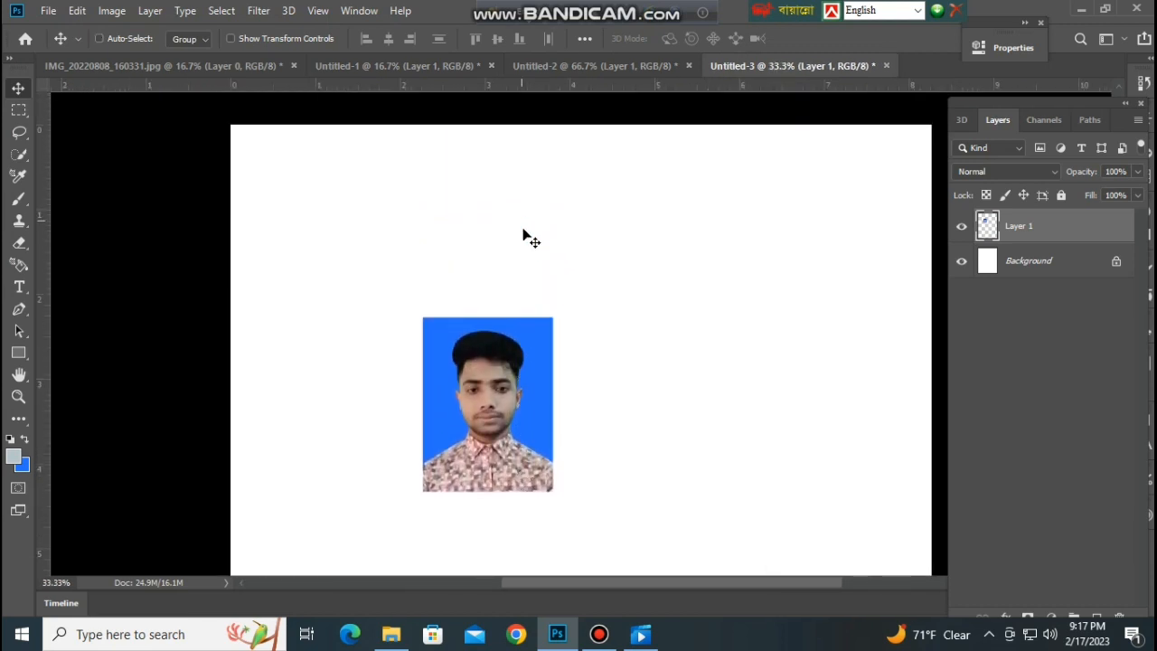
left_click_drag(476, 398, 298, 217)
Nudge the portrait to leave a margin of about 0.1 inch from the page's left edge and 0.09 inch from its top edge.
key("Down")
key("Down")
key("Down")
key("Down")
key("Down")
key("Down")
key("Down")
key("Down")
key("Down")
key("Down")
key("Down")
key("Down")
key("Left")
key("Left")
key("Left")
key("Left")
key("Left")
key("Left")
key("Left")
key("Left")
key("Left")
key("Left")
key("Left")
key("Left")
key("Left")
key("Left")
key("Left")
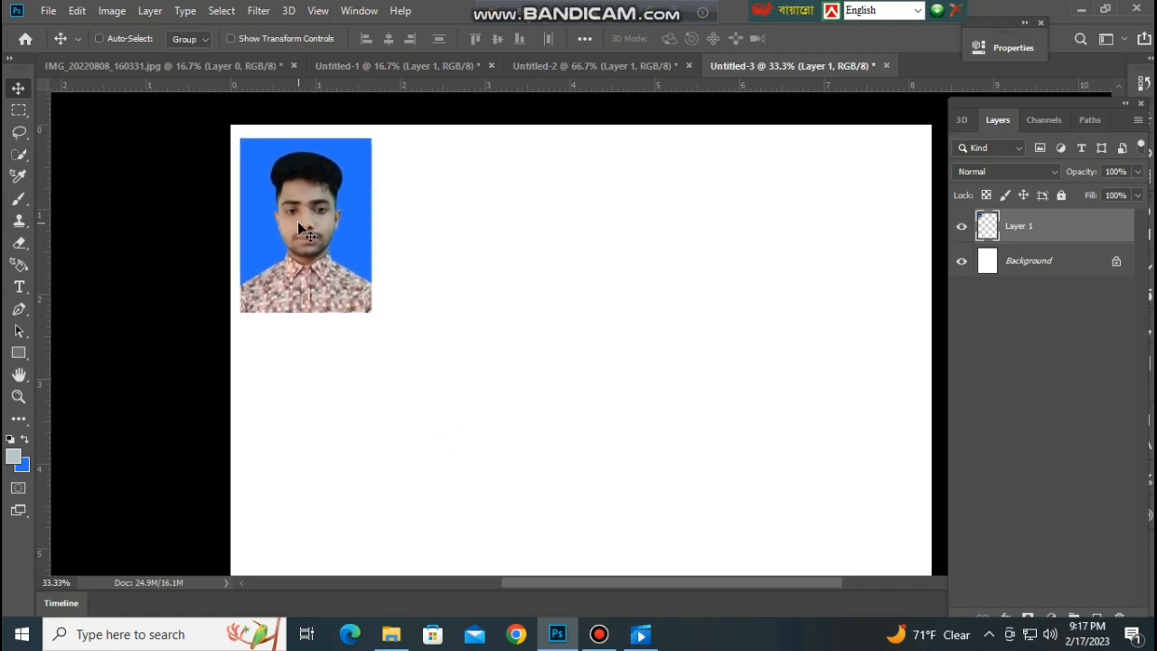
key("Up")
key("Up")
key("Up")
key("Up")
key("Up")
key("Up")
key("Up")
key("Up")
key("Up")
key("Up")
key("Up")
key("Up")
key("Up")
key("Up")
key("Up")
key("Up")
key("Up")
key("Up")
key("Left")
key("Left")
key("Left")
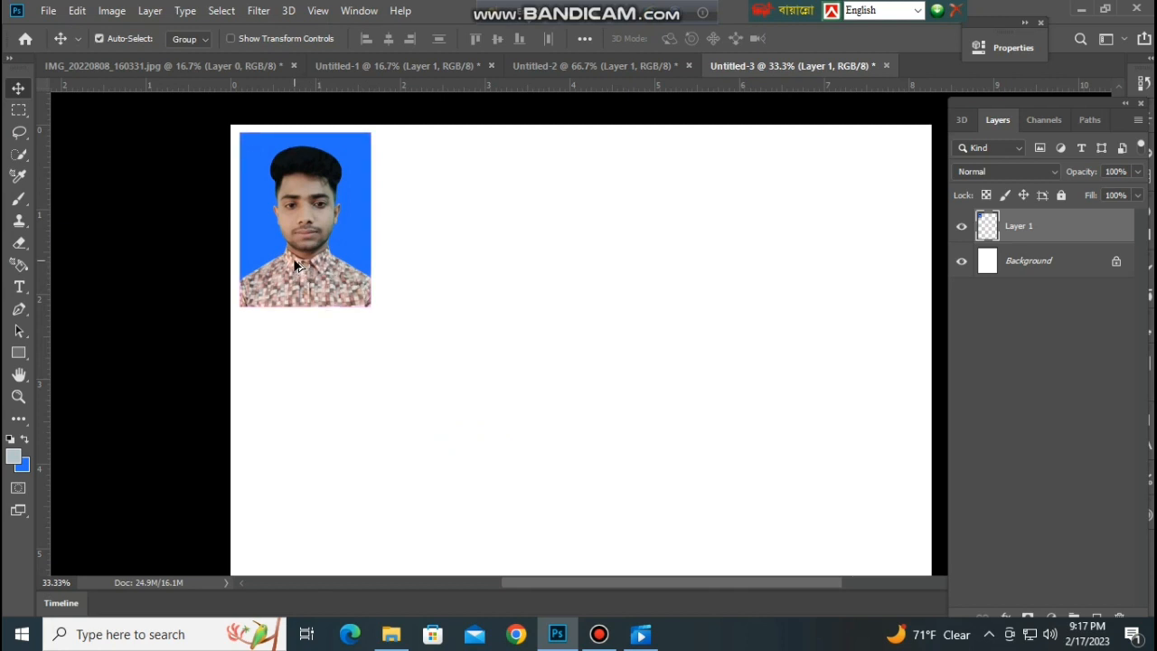
Duplicate the portrait beside the original with a narrow gap, and duplicate both layers together to form a row of four.
left_click_drag(293, 265, 428, 265)
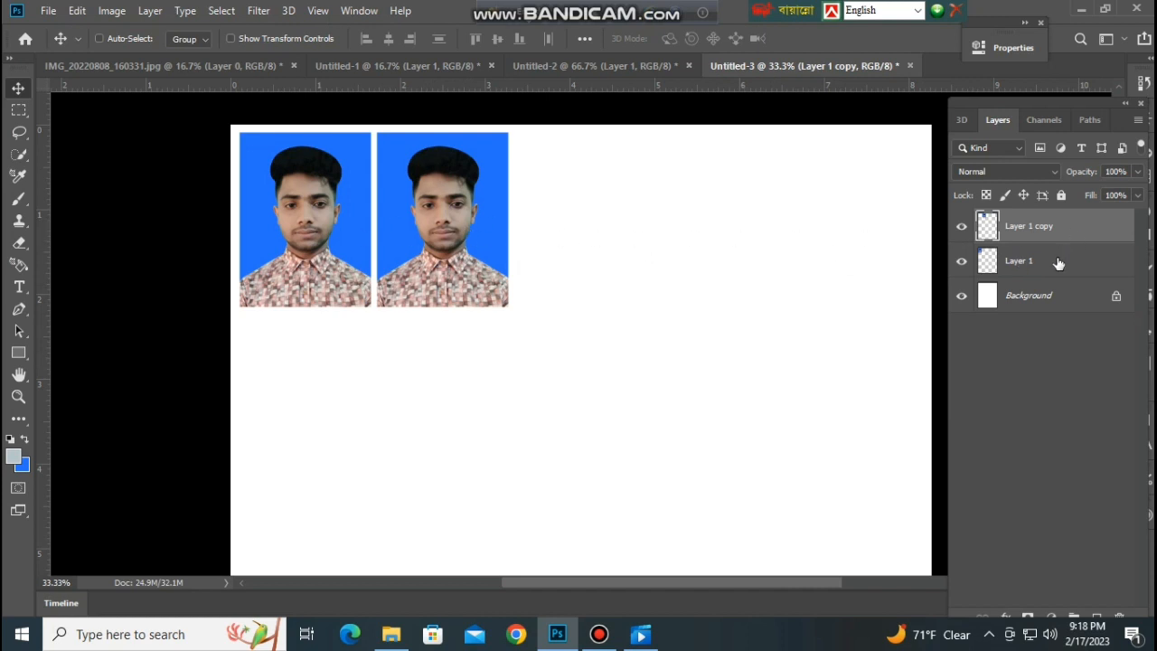
key("ctrl")
left_click(1044, 262, "ctrl")
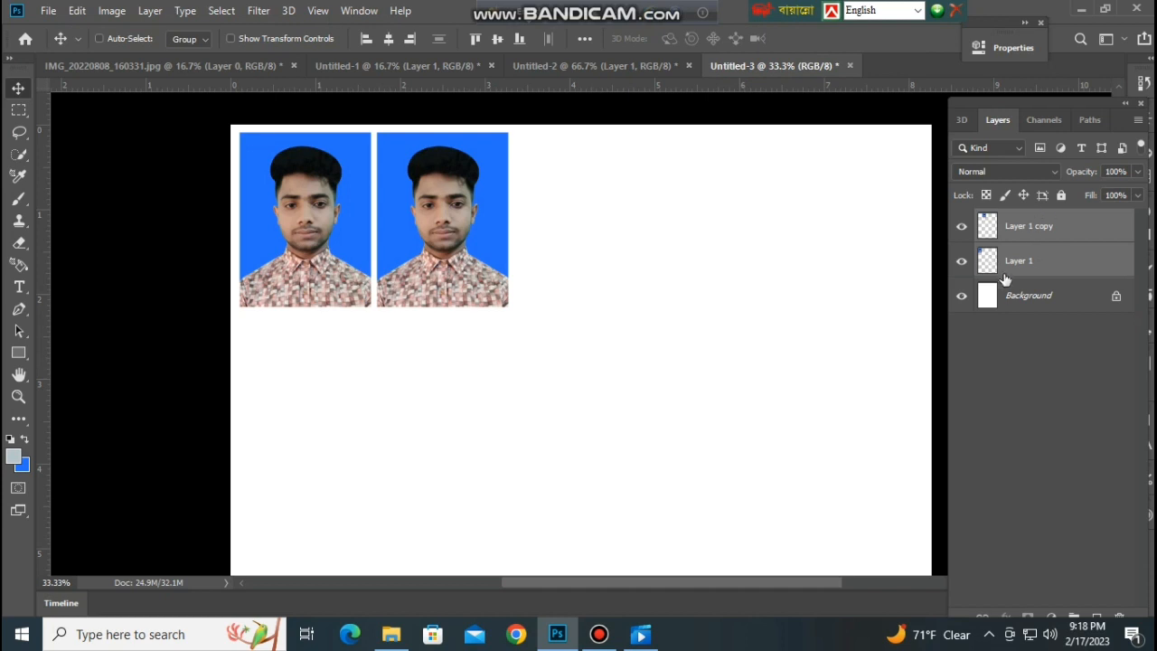
key("ctrl")
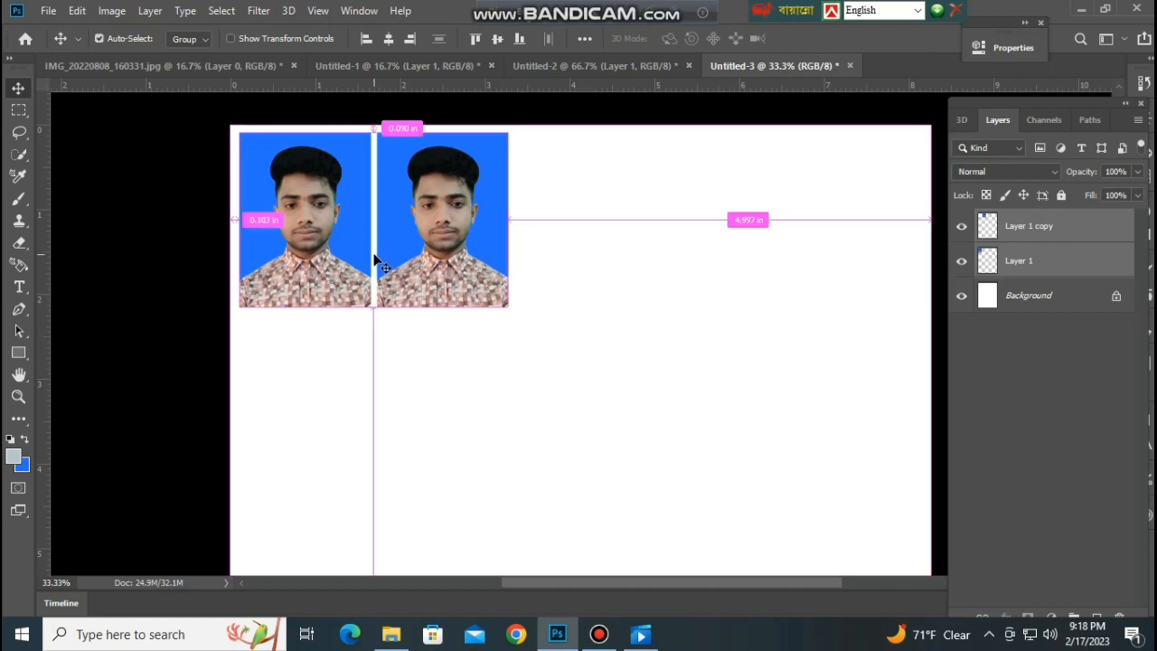
left_click_drag(359, 262, 632, 255)
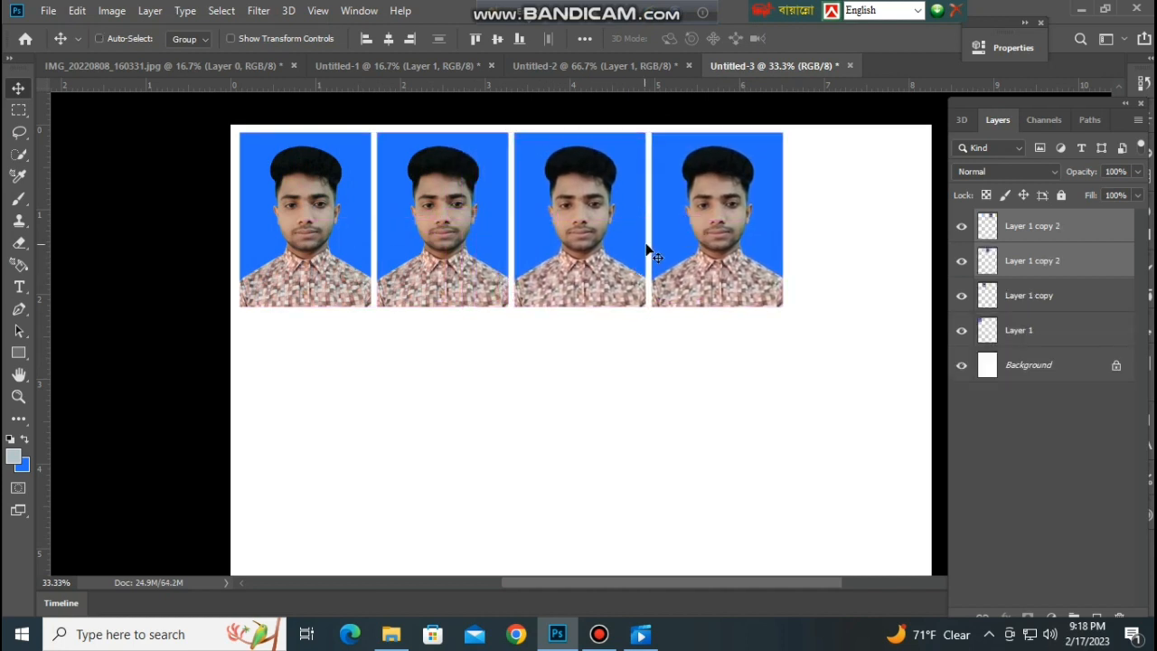
right_click(688, 237)
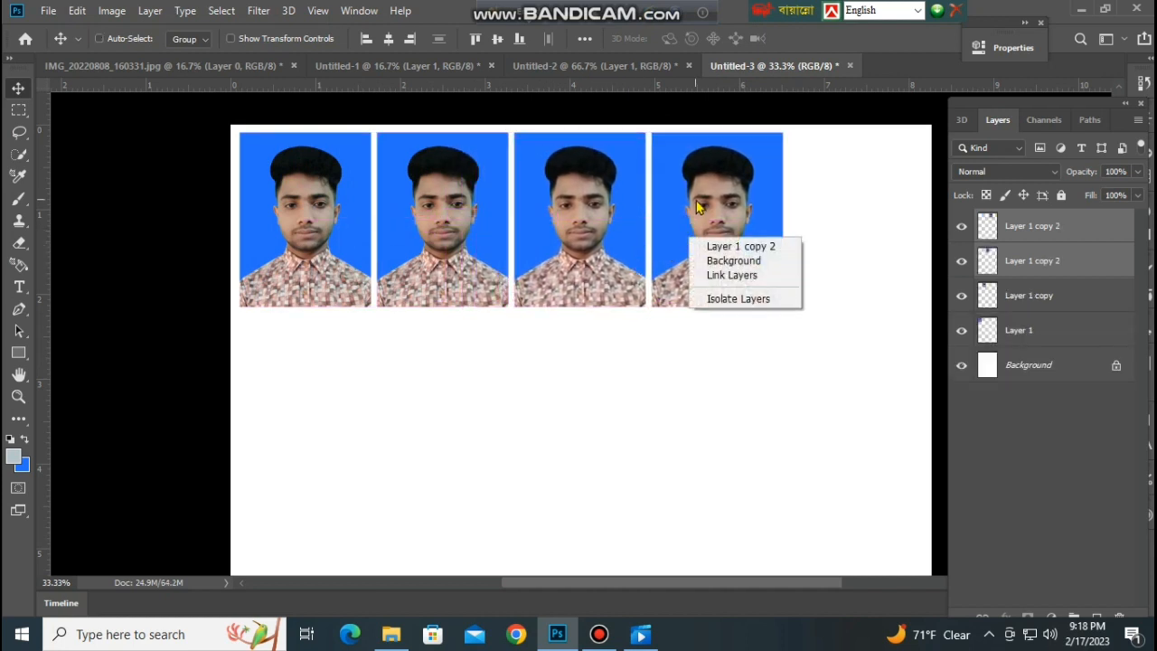